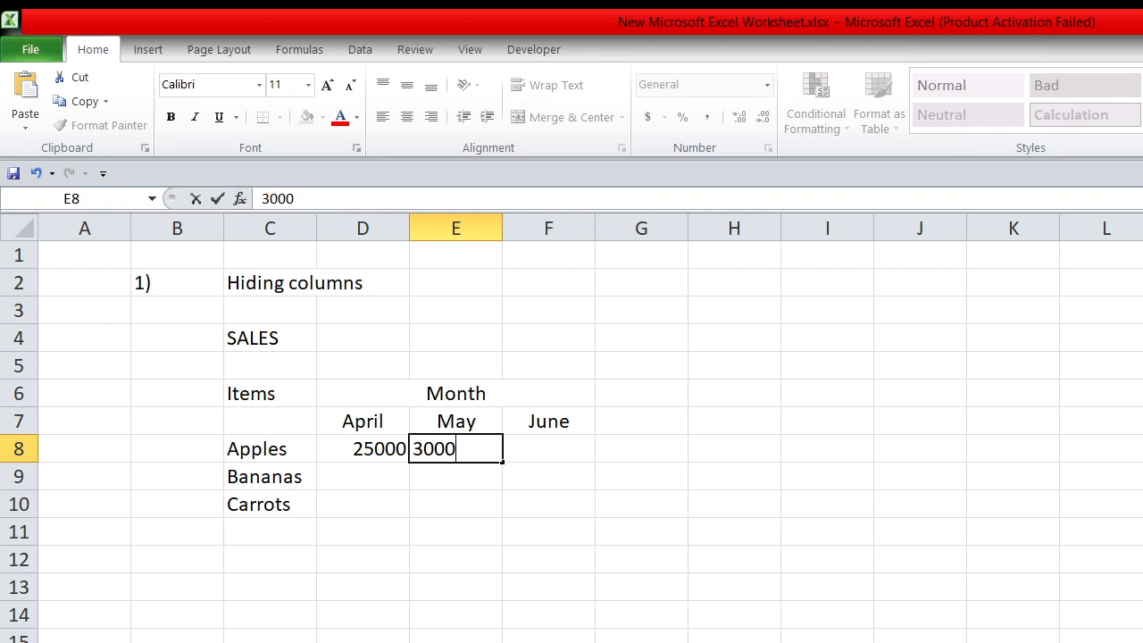
# Complete the Apples row with 30000 for May and 35000 for June.
pyautogui.press('Tab')
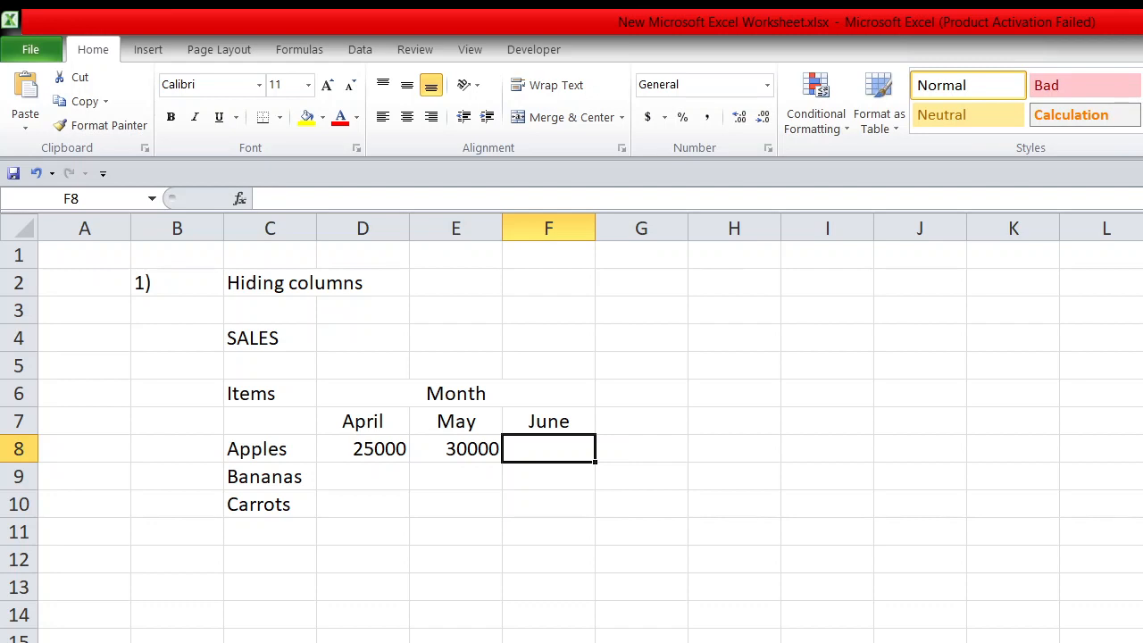
pyautogui.write('35000')
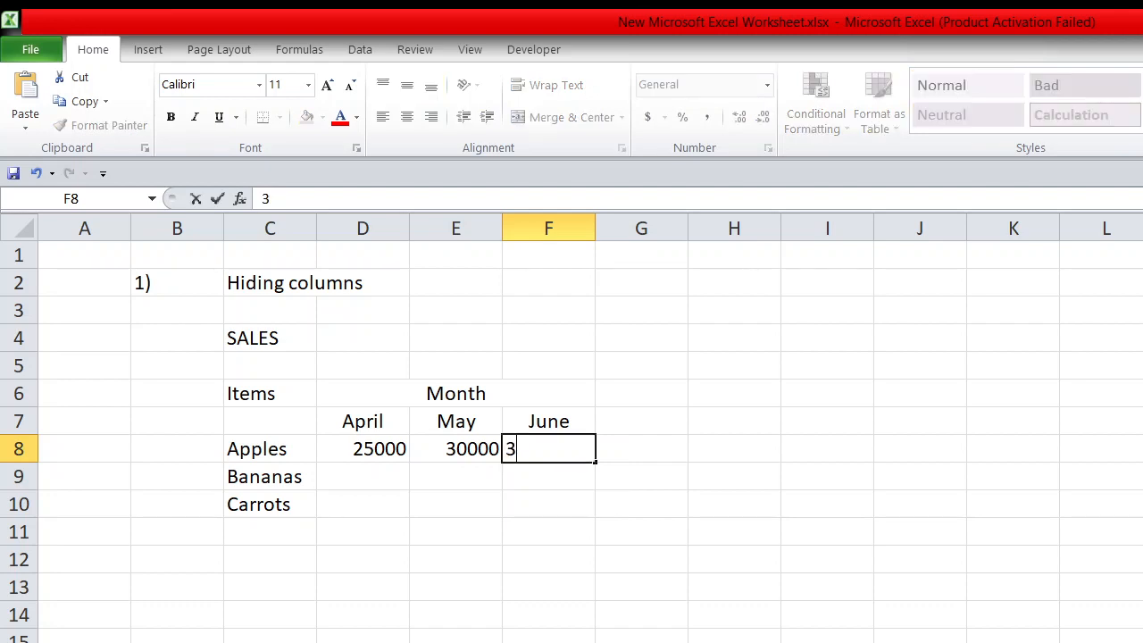
pyautogui.press('Return')
# Fill the Bananas row with 15000 for April, 20000 for May and 25000 for June.
pyautogui.press('Left')
pyautogui.press('Left')
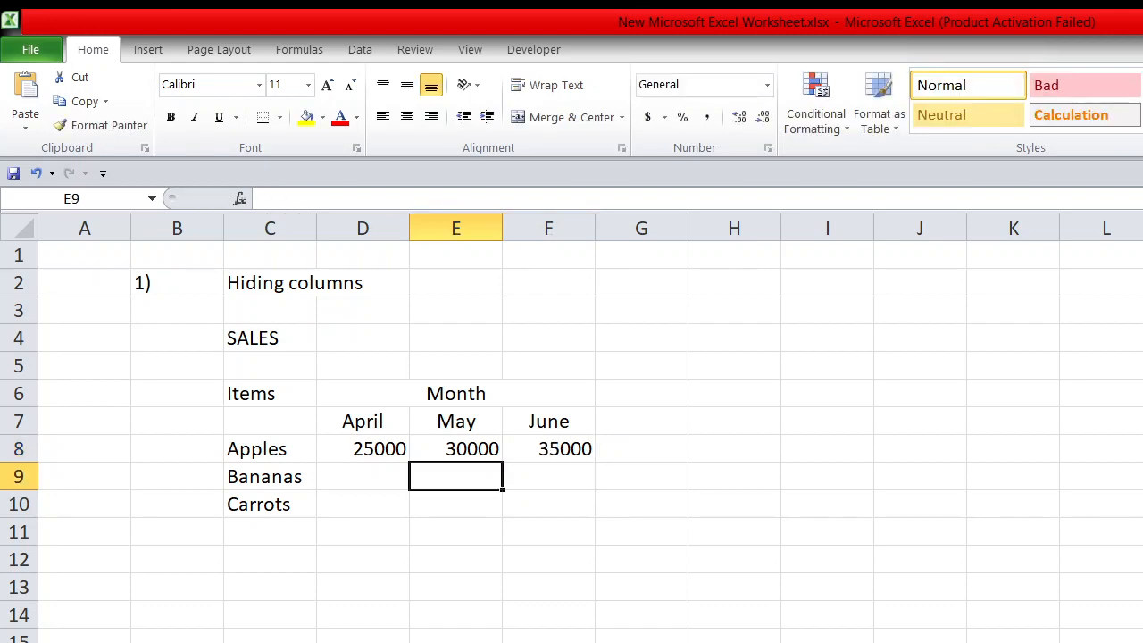
pyautogui.write('15000')
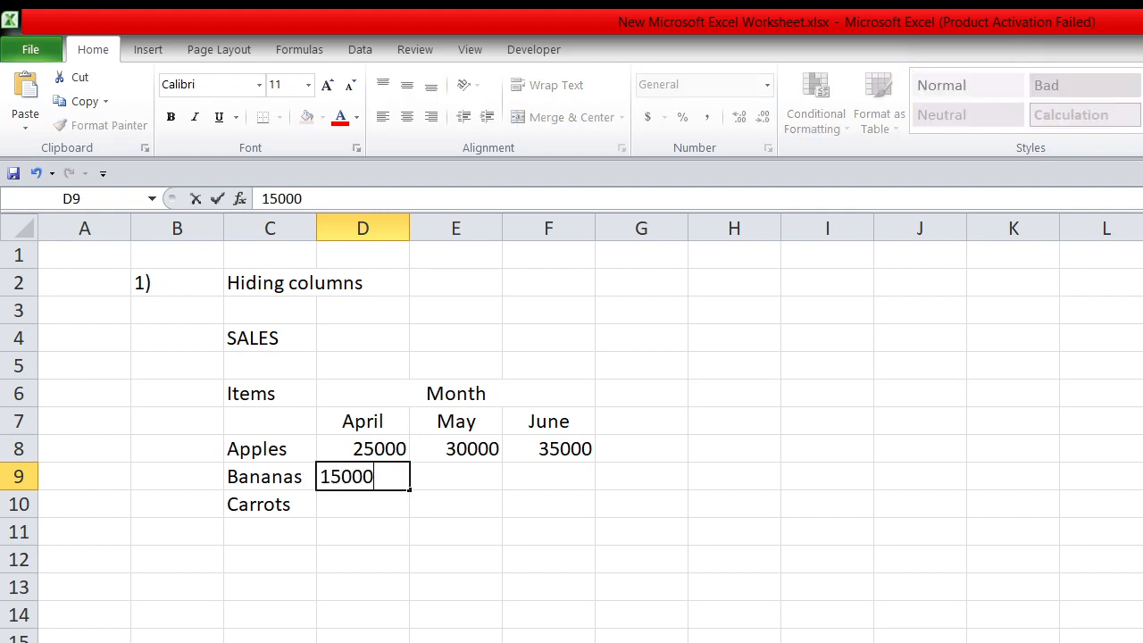
pyautogui.press('Tab')
pyautogui.write('20000')
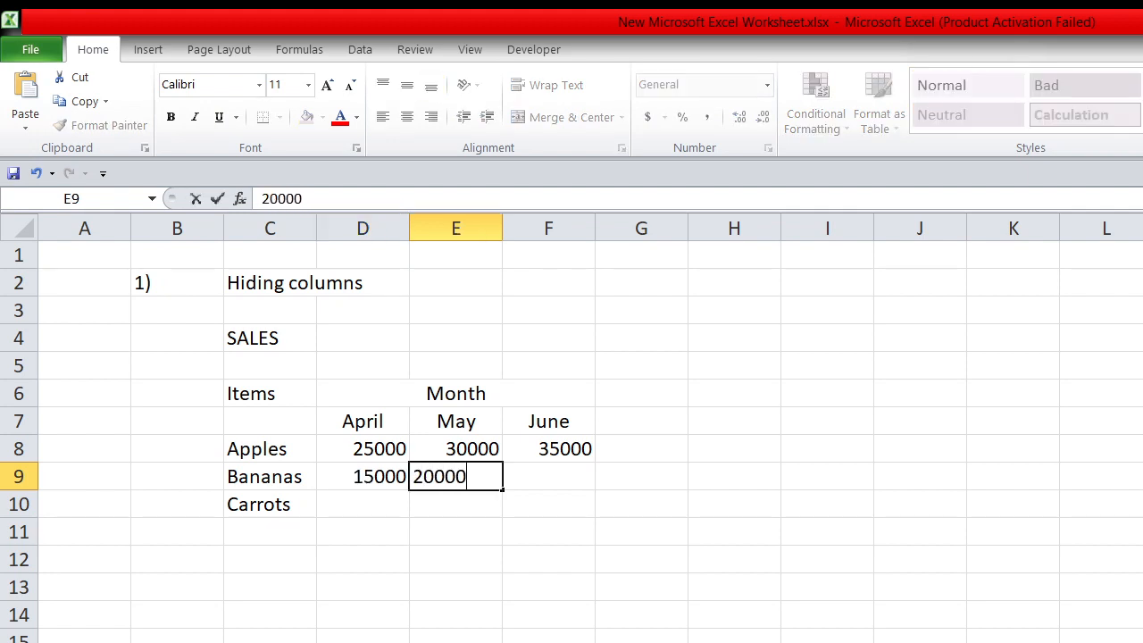
pyautogui.press('Tab')
pyautogui.write('25000')
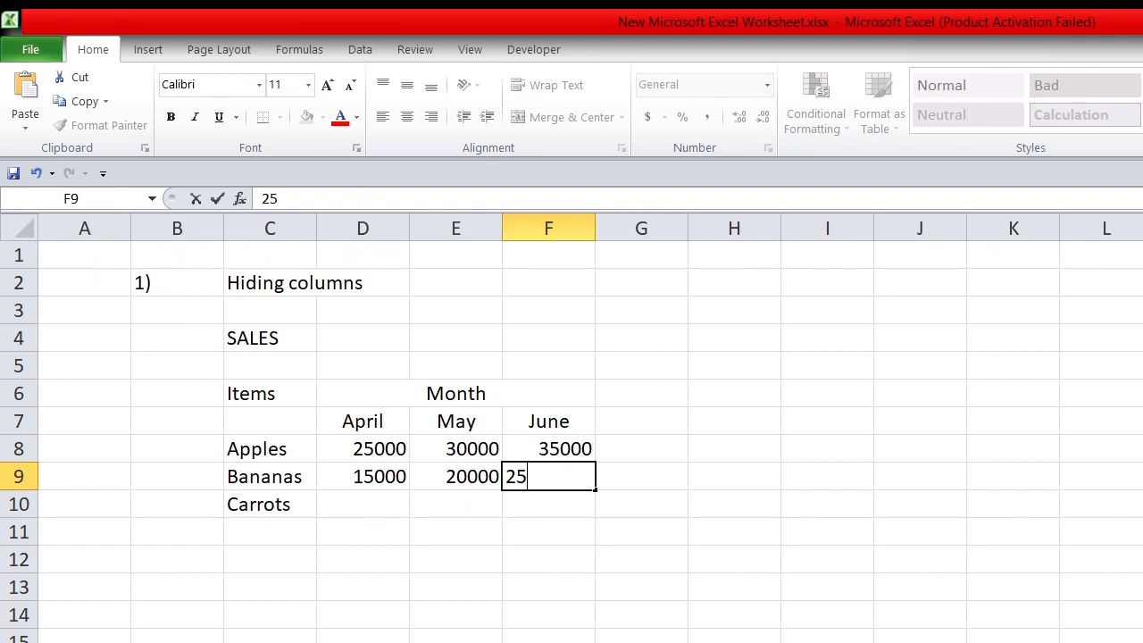
pyautogui.press('Down')
# Fill the Carrots row with 35000 for April, 40000 for May and 45000 for June.
pyautogui.press('Left')
pyautogui.press('Left')
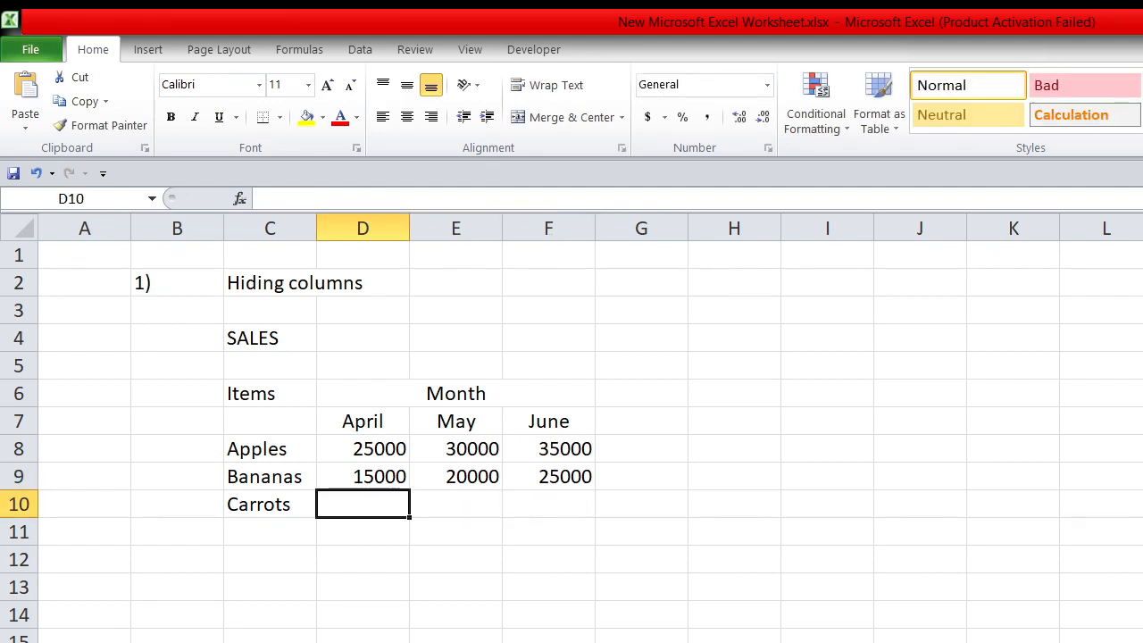
pyautogui.write('35000')
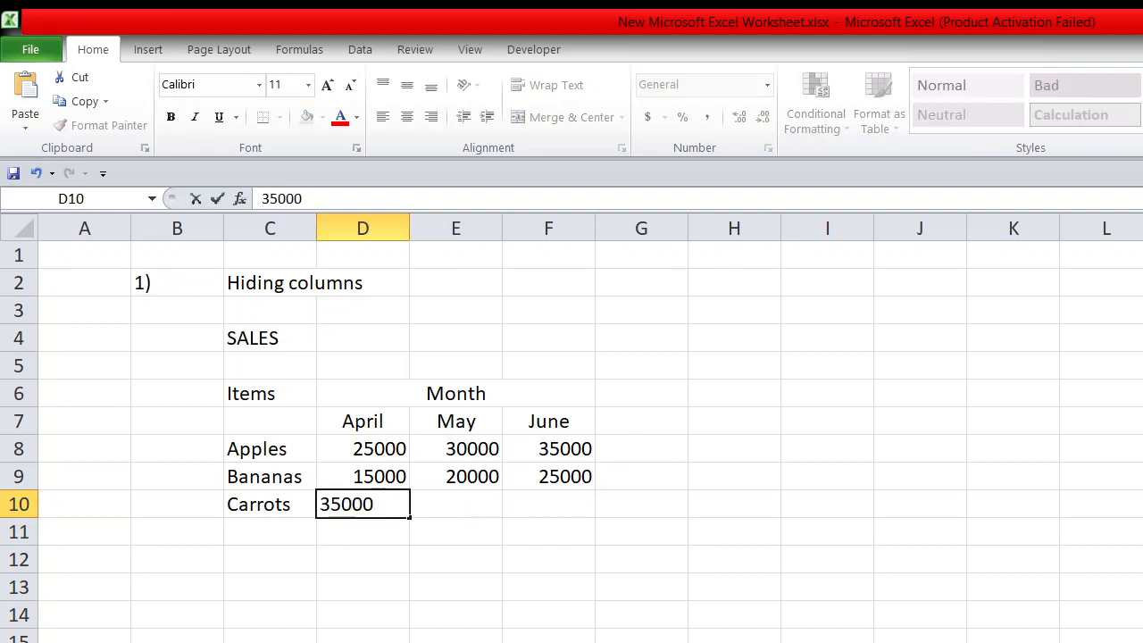
pyautogui.press('Right')
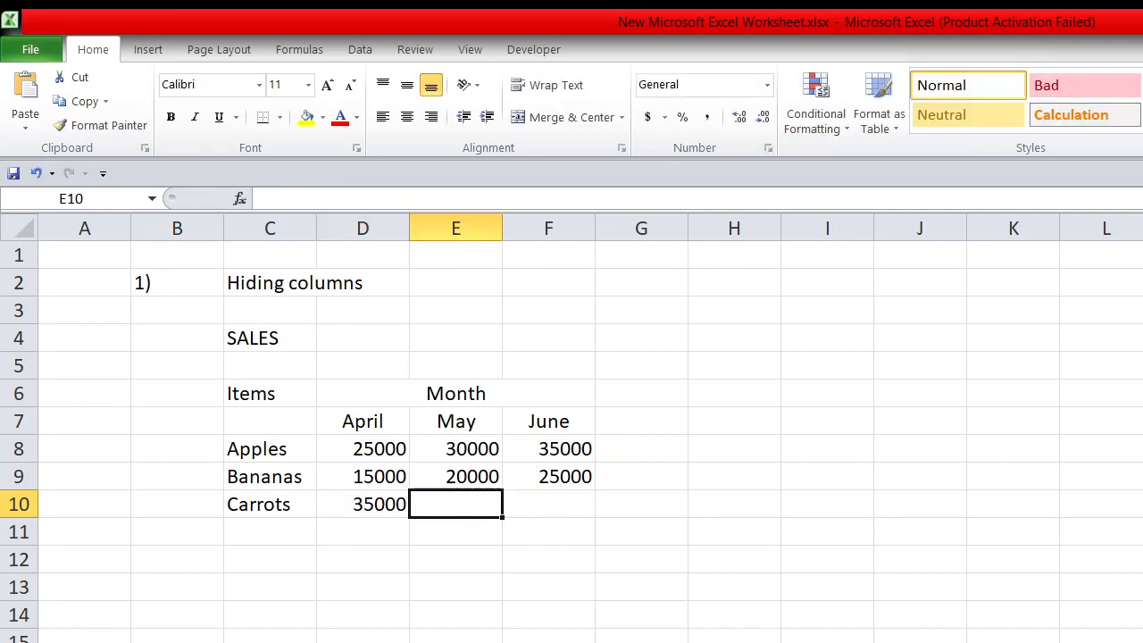
pyautogui.write('400000')
pyautogui.press('BackSpace')
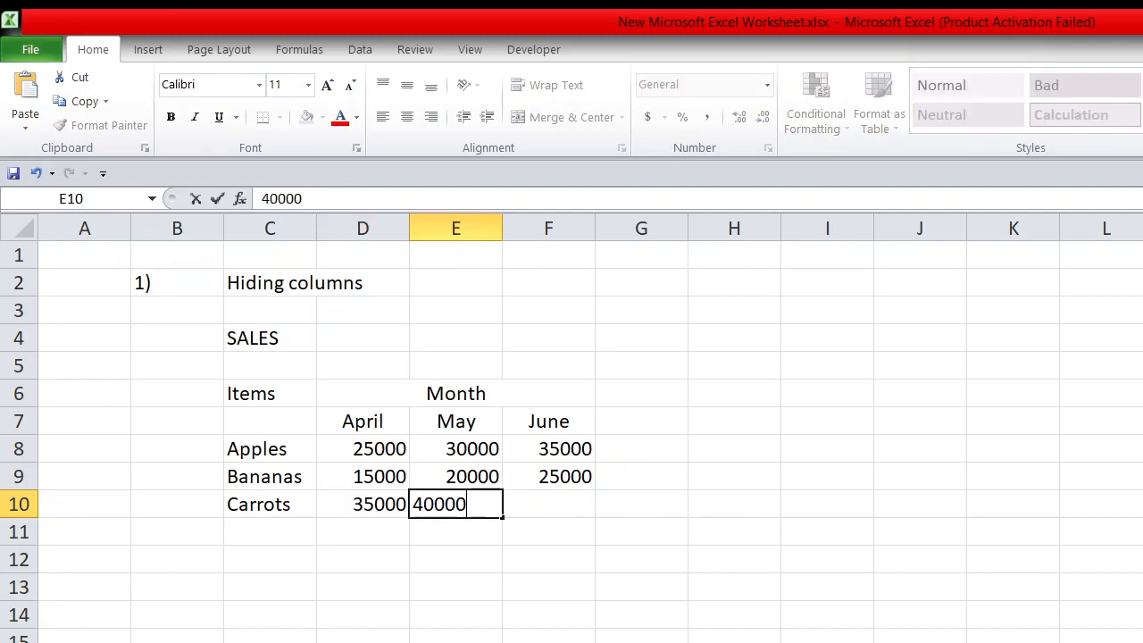
pyautogui.press('Right')
pyautogui.write('450000')
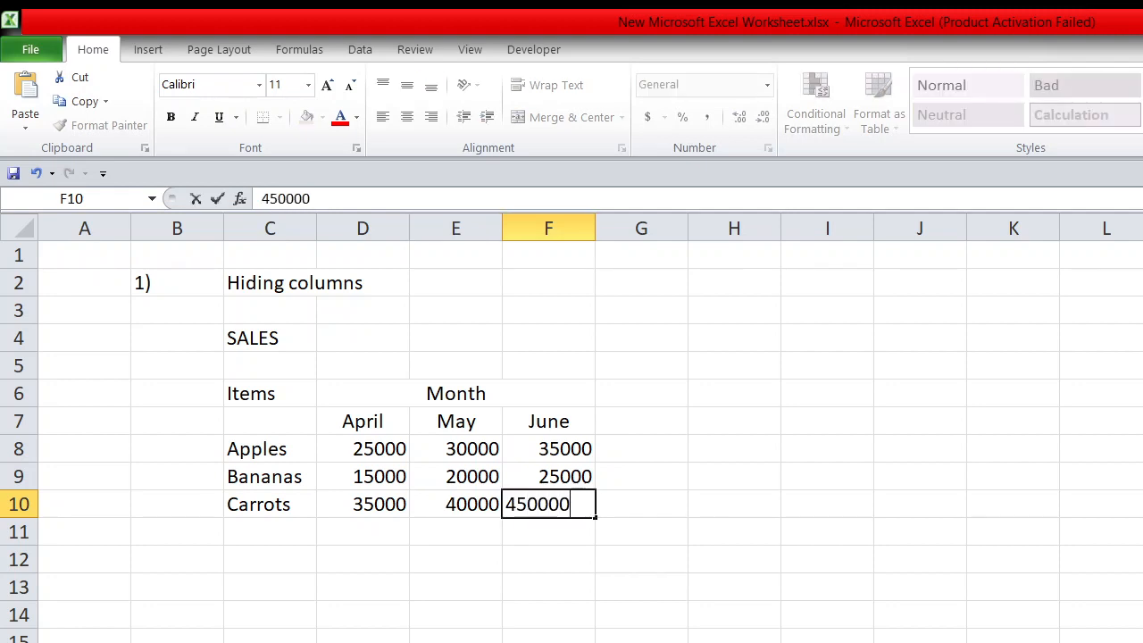
pyautogui.press('BackSpace')
pyautogui.press('Right')
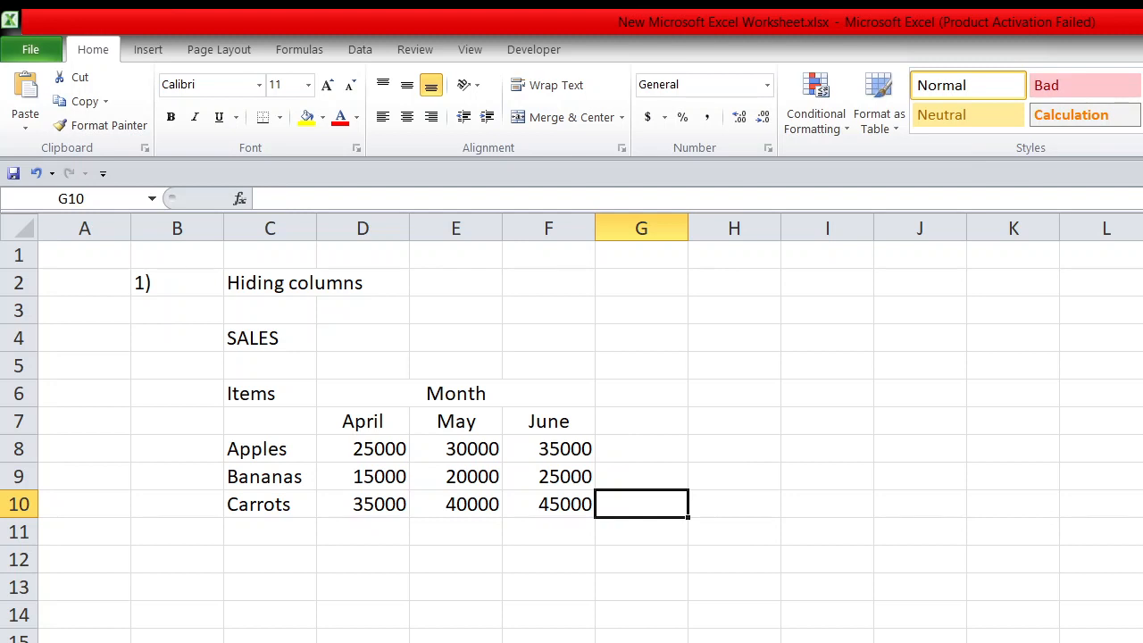
# Center-align columns D to F and add the heading "Total" in cell G7.
pyautogui.moveTo(363, 227); pyautogui.dragTo(576, 224)
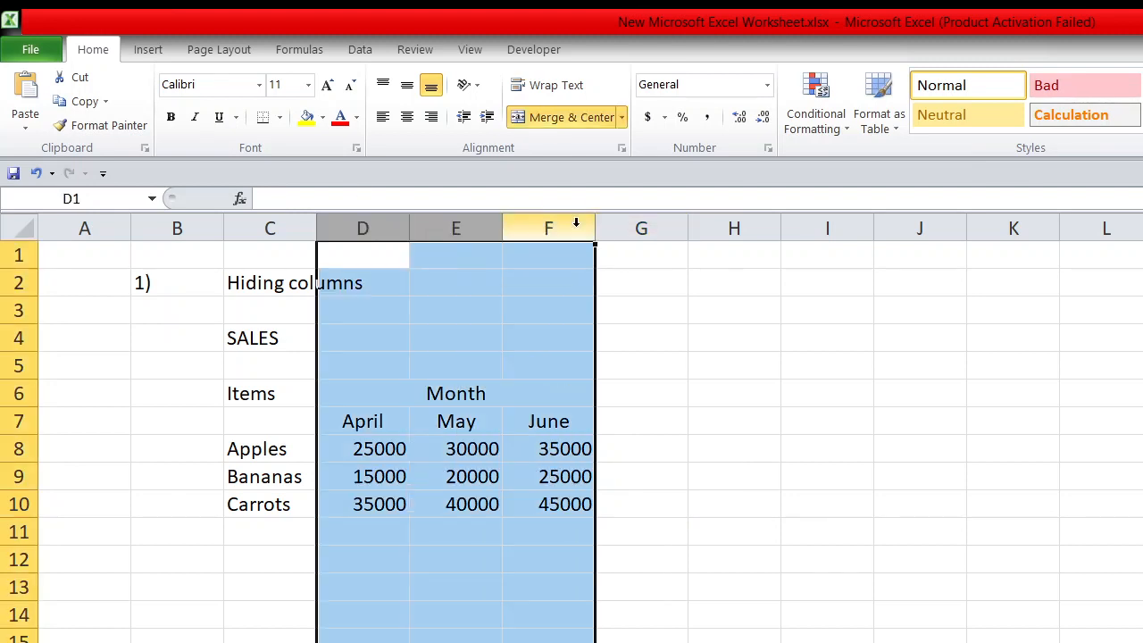
pyautogui.click(407, 118)
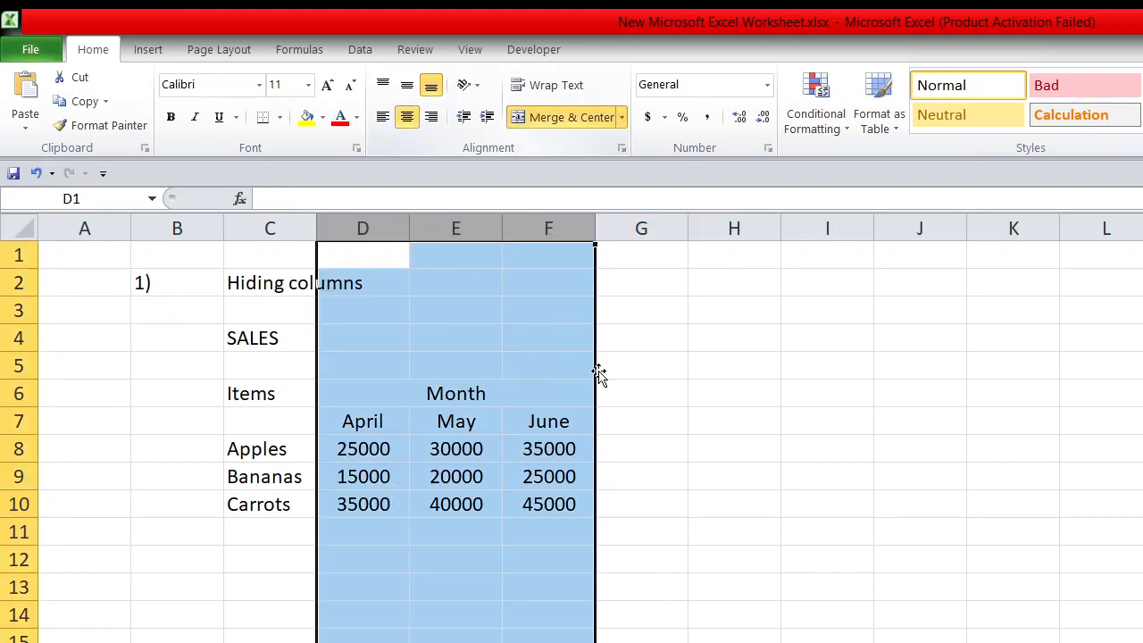
pyautogui.click(621, 415)
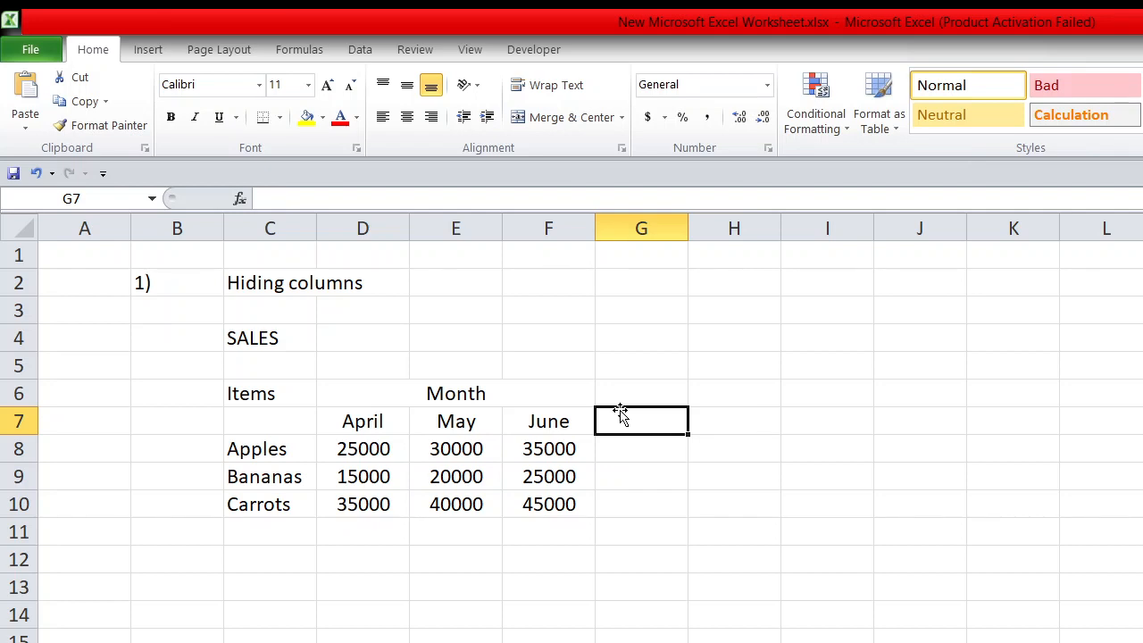
pyautogui.write('Total')
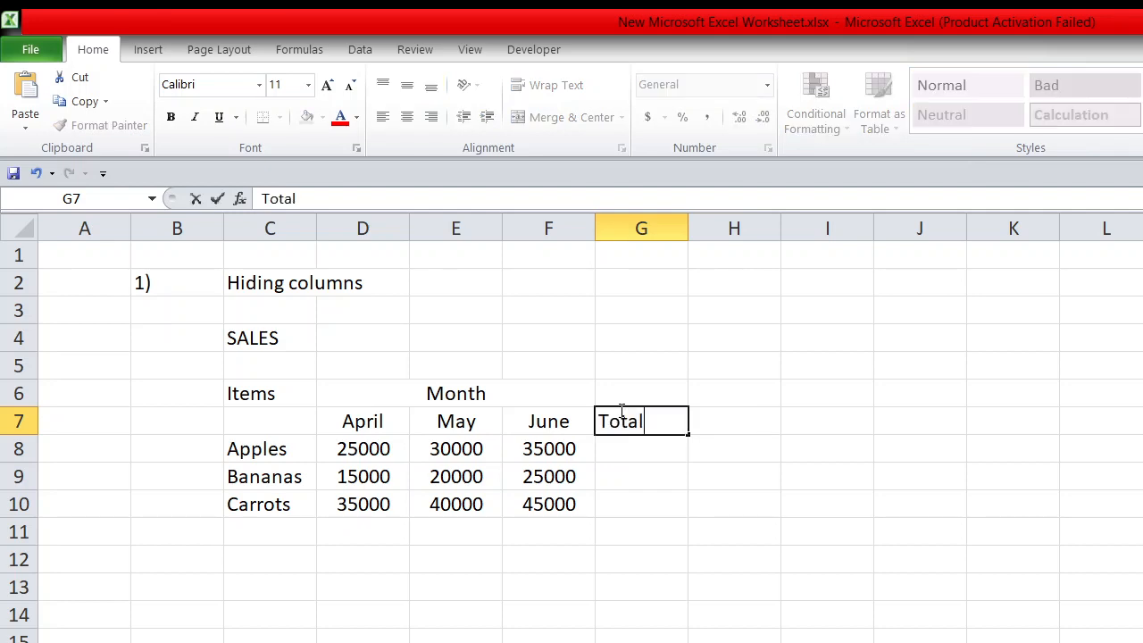
pyautogui.press('Return')
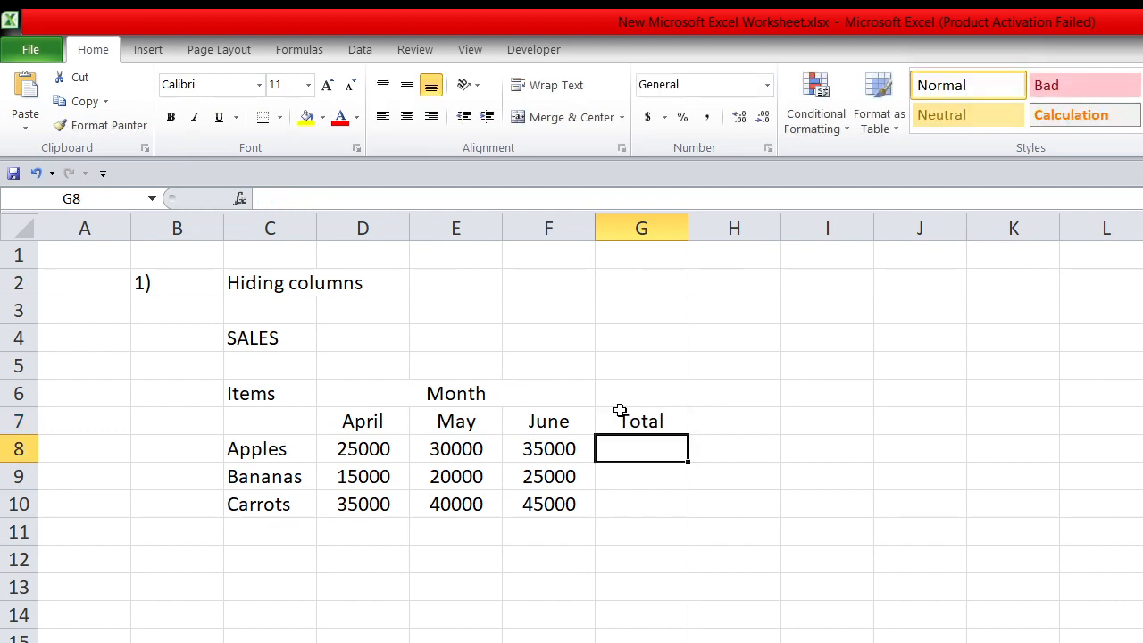
# Enter the formula =SUM(D8:E8) in cell G8 for the Apples total.
pyautogui.write('=S')
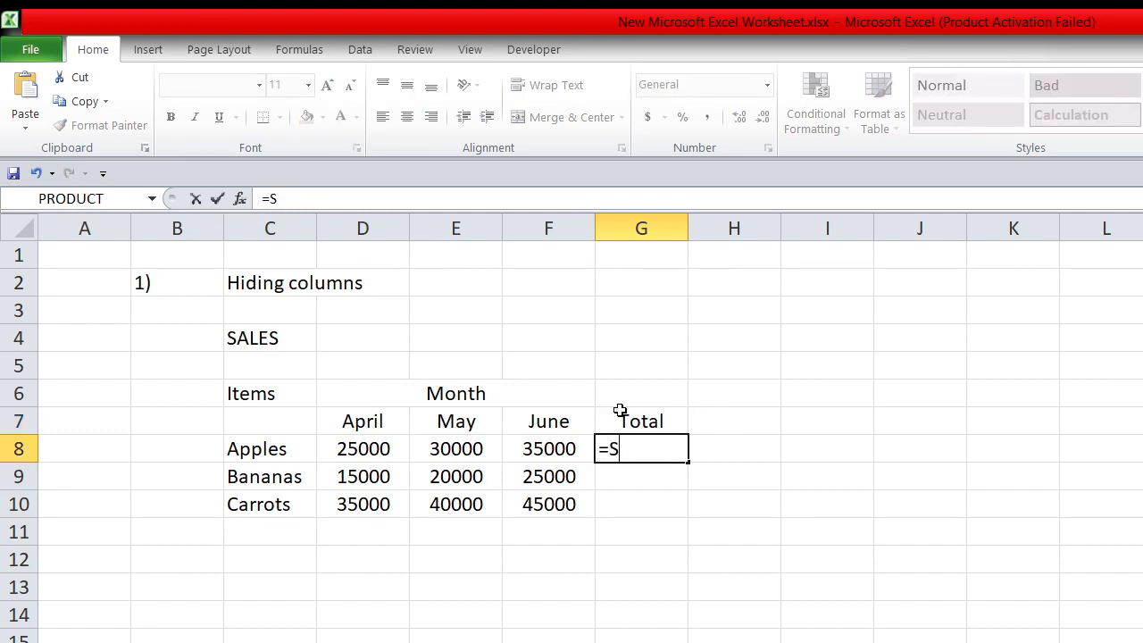
pyautogui.write('Um(')
pyautogui.click(361, 451)
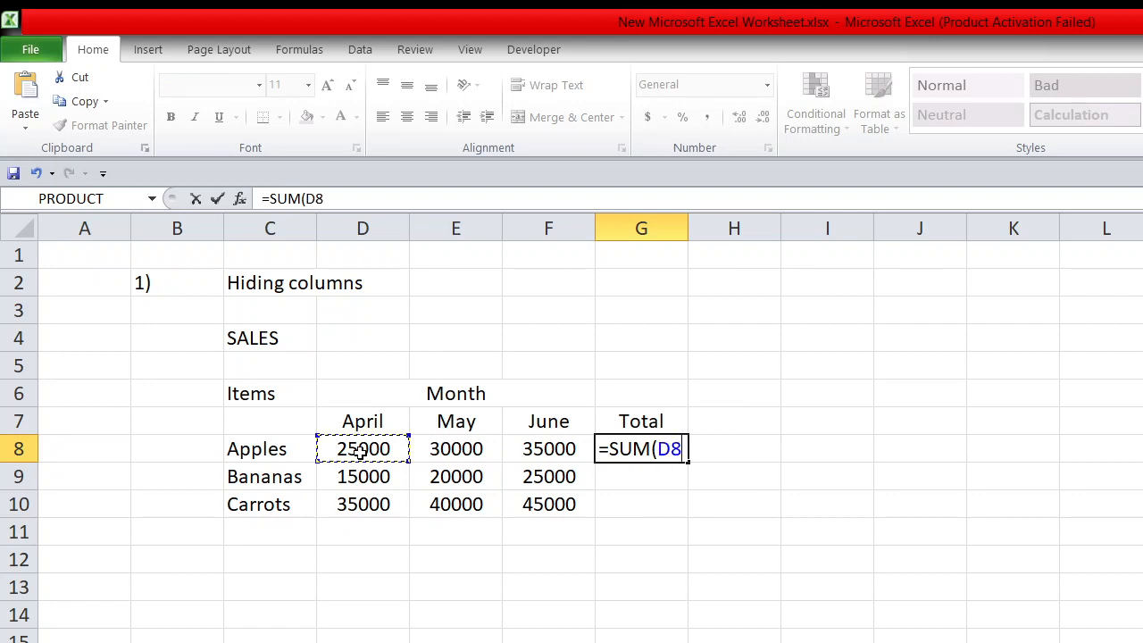
pyautogui.write(':')
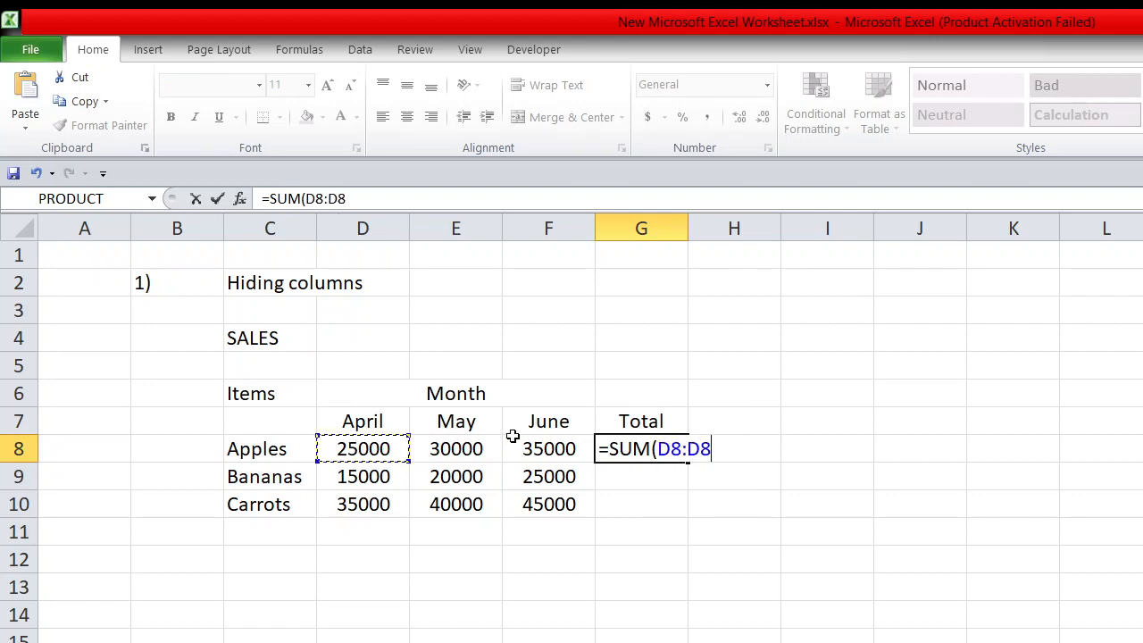
pyautogui.press('BackSpace')
pyautogui.press('BackSpace')
pyautogui.write('E8')
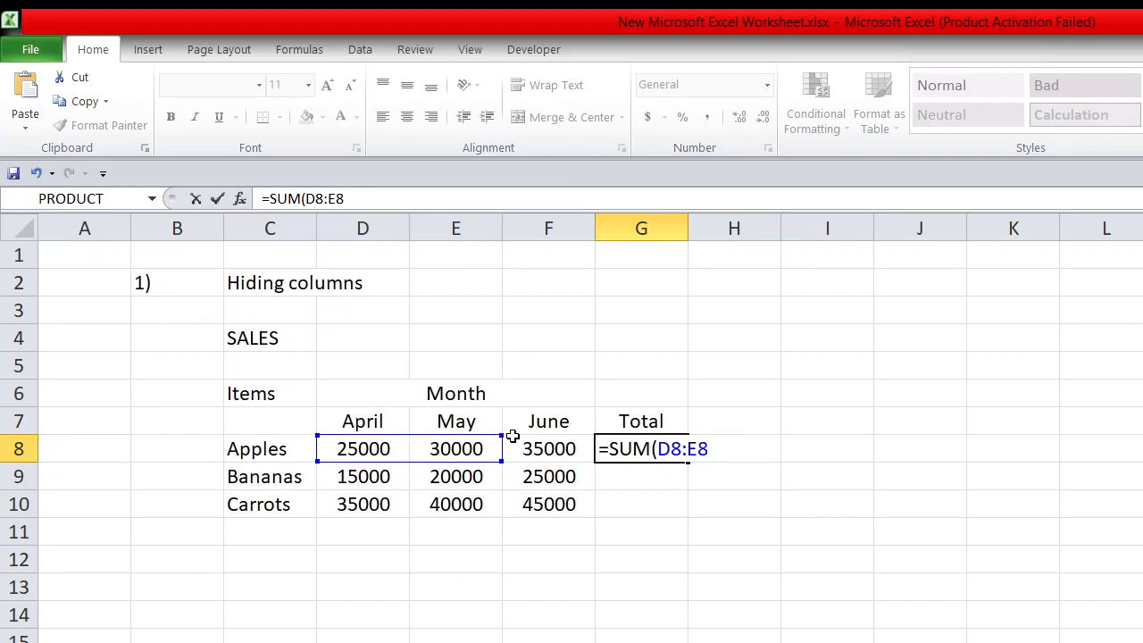
pyautogui.press('Return')
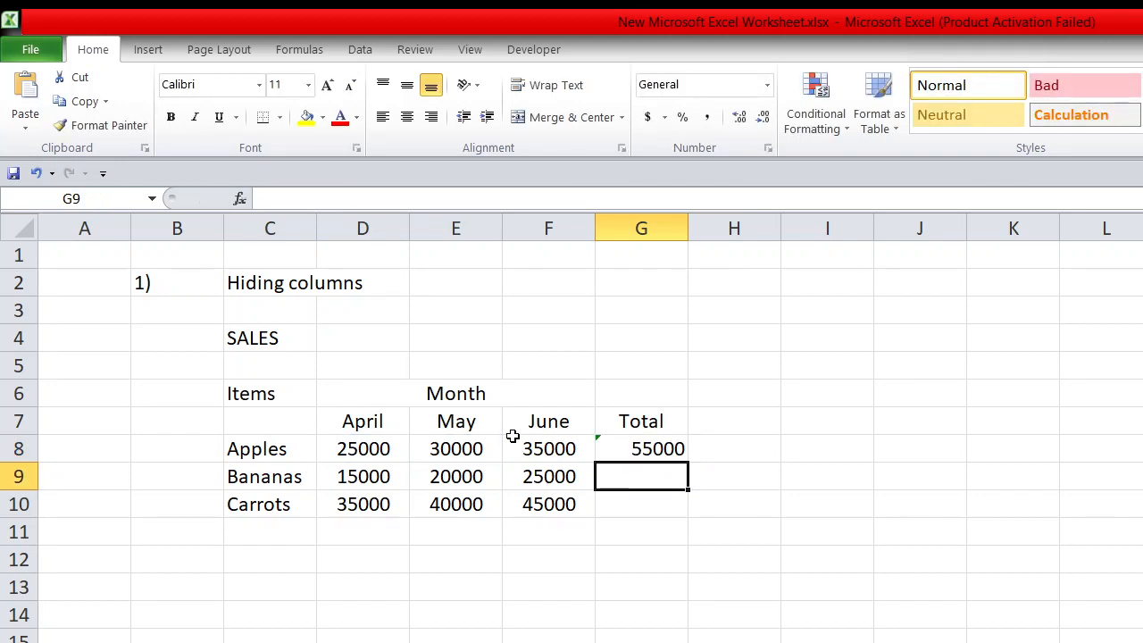
# Correct the Apples total formula in G8 to =SUM(D8:F8) so that June is included.
pyautogui.press('Up')
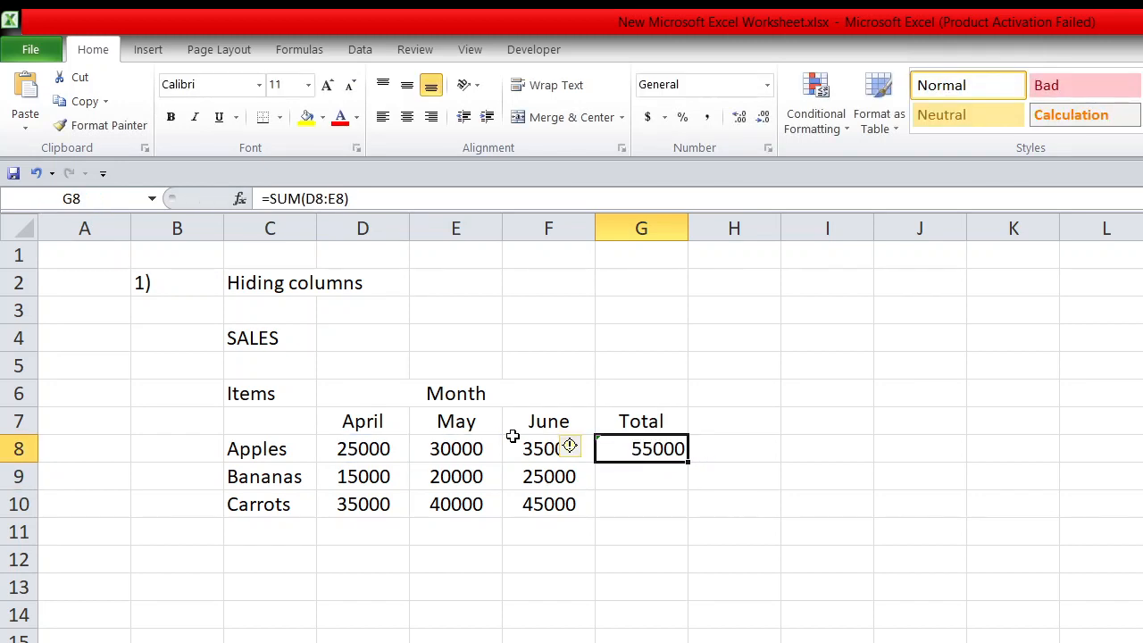
pyautogui.click(336, 198)
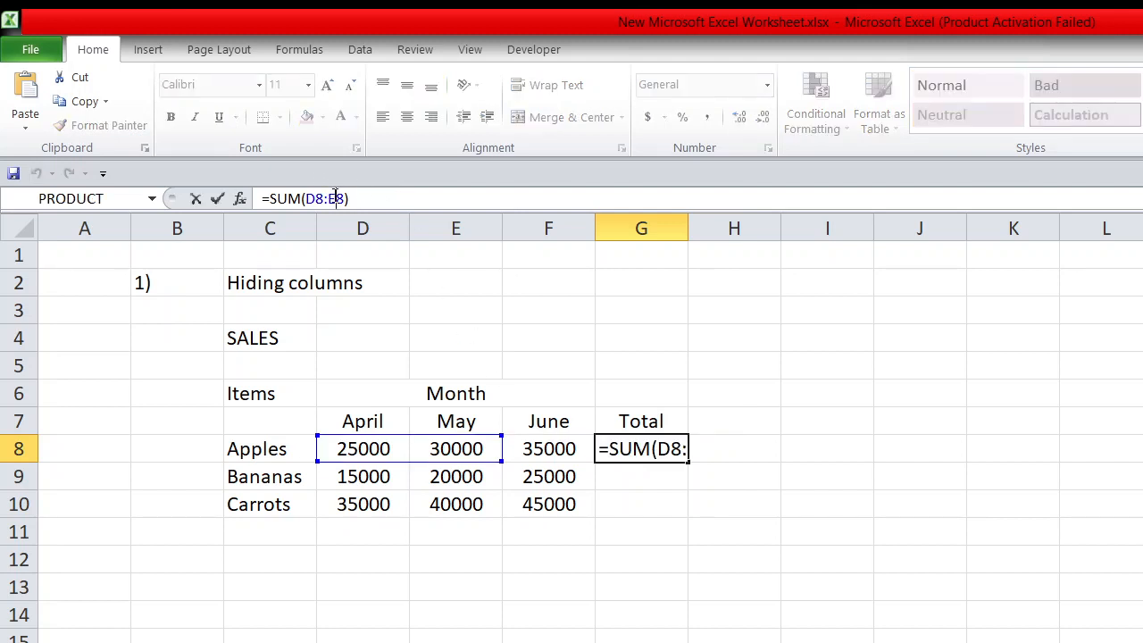
pyautogui.press('BackSpace')
pyautogui.write('F')
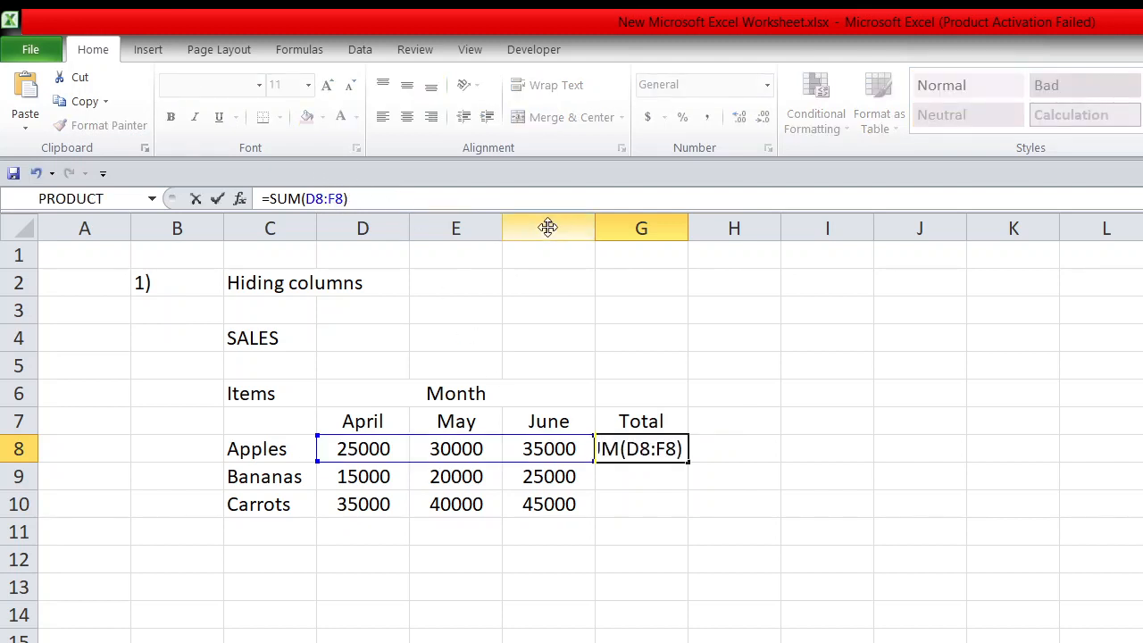
pyautogui.press('Return')
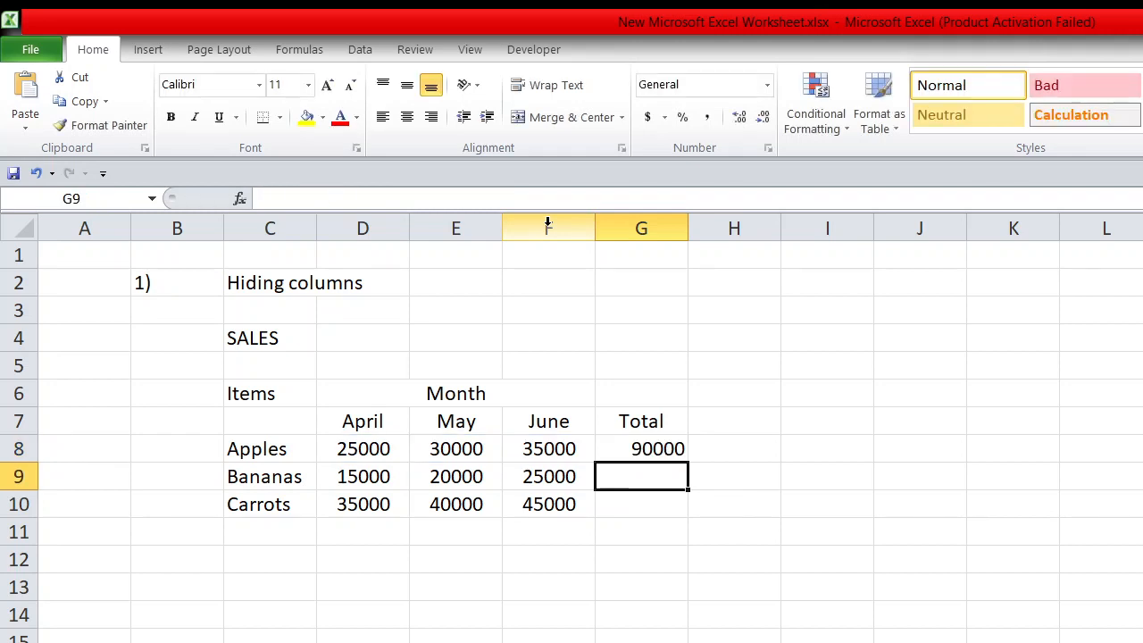
# Fill the total formula from G8 down to G10 for Bananas and Carrots.
pyautogui.click(643, 448)
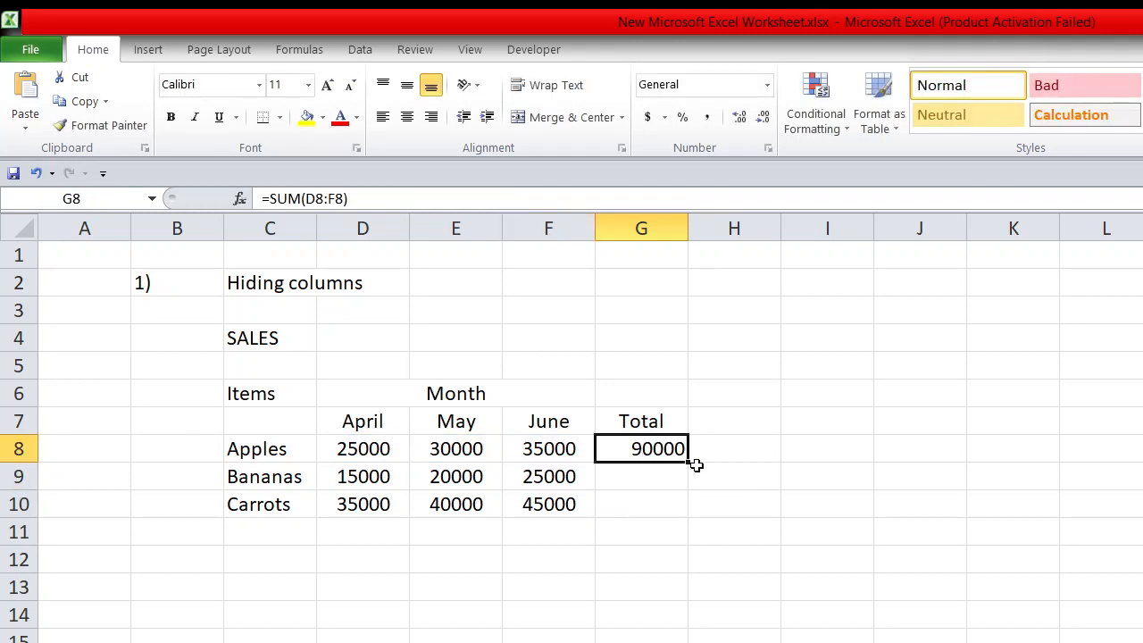
pyautogui.moveTo(687, 459); pyautogui.dragTo(685, 507)
pyautogui.click(755, 502)
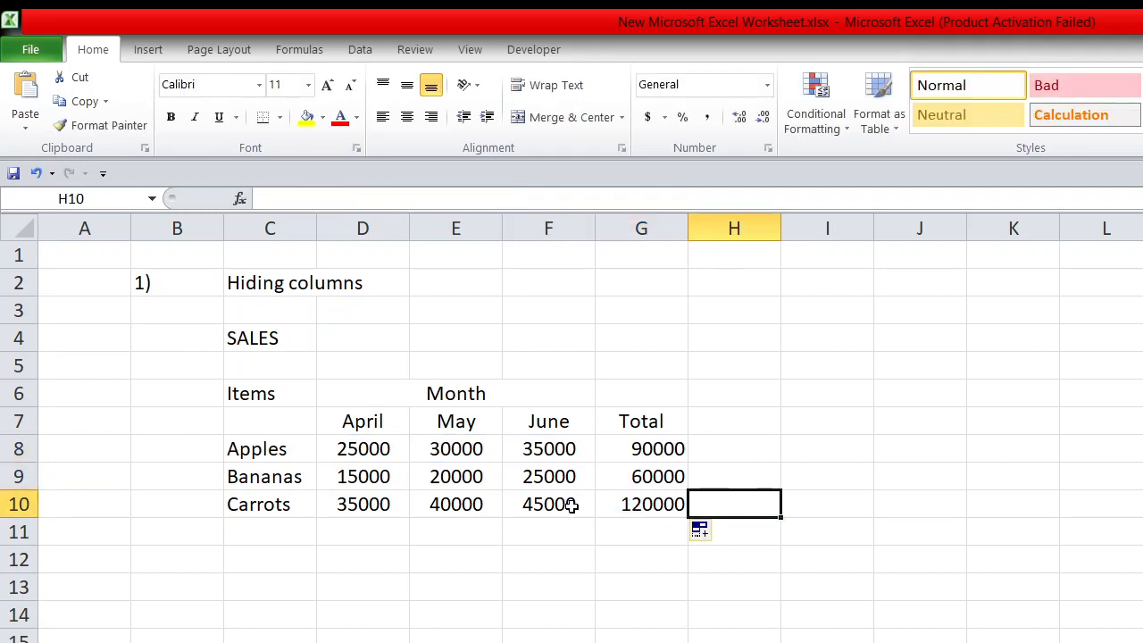
# Hide column E with the May sales.
pyautogui.click(486, 229)
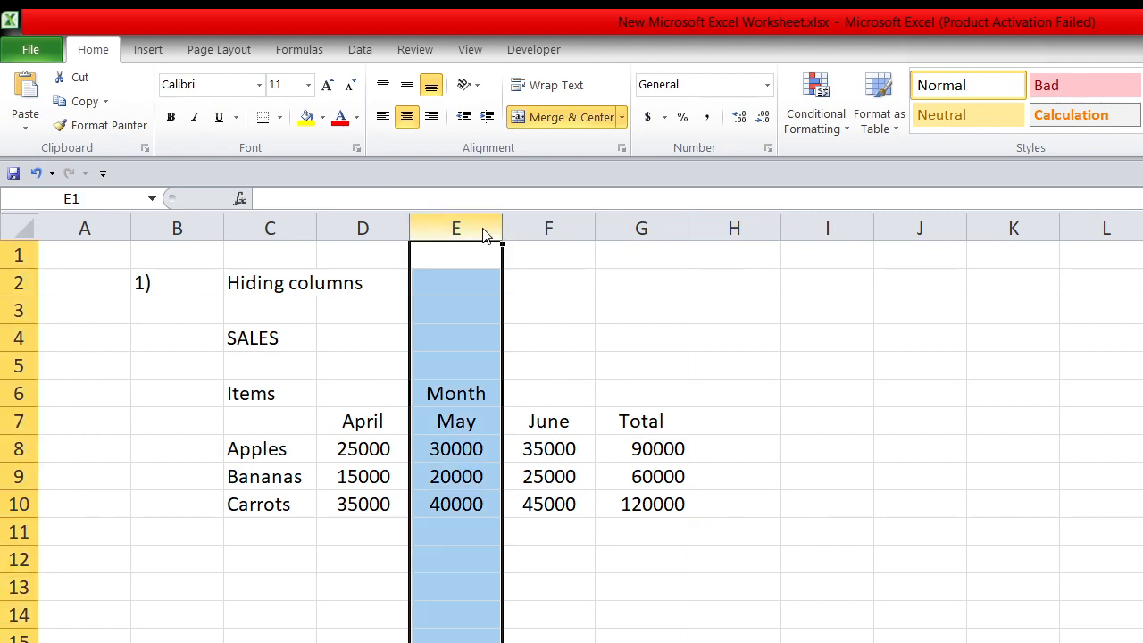
pyautogui.hotkey('ctrl', '0')
pyautogui.click(650, 496)
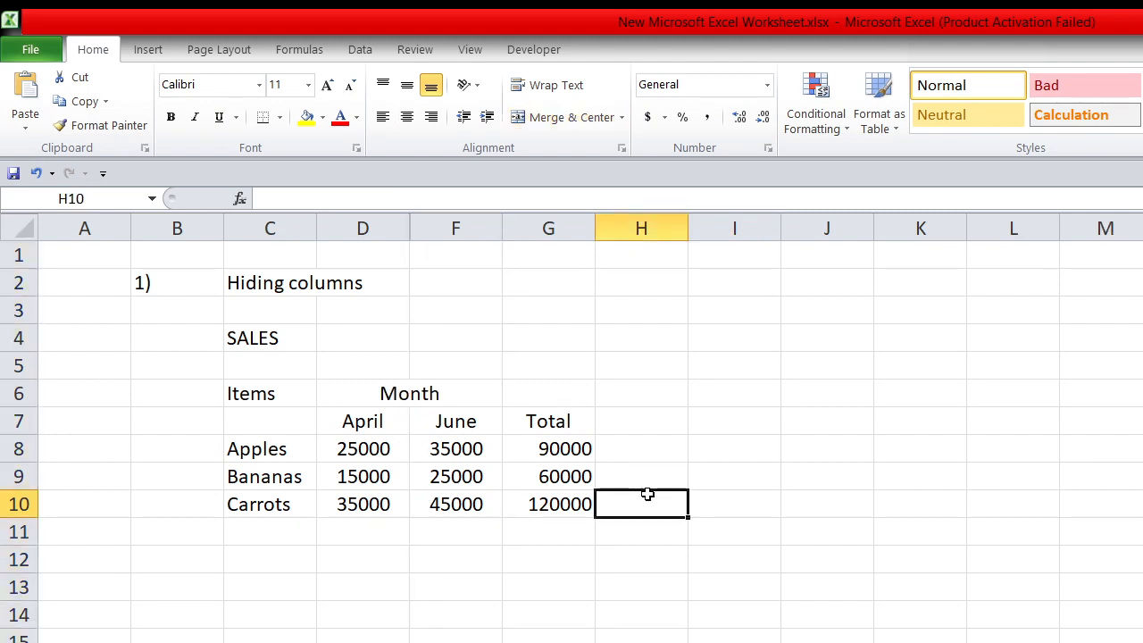
# Unhide the May column between columns D and F.
pyautogui.moveTo(365, 228); pyautogui.dragTo(438, 216)
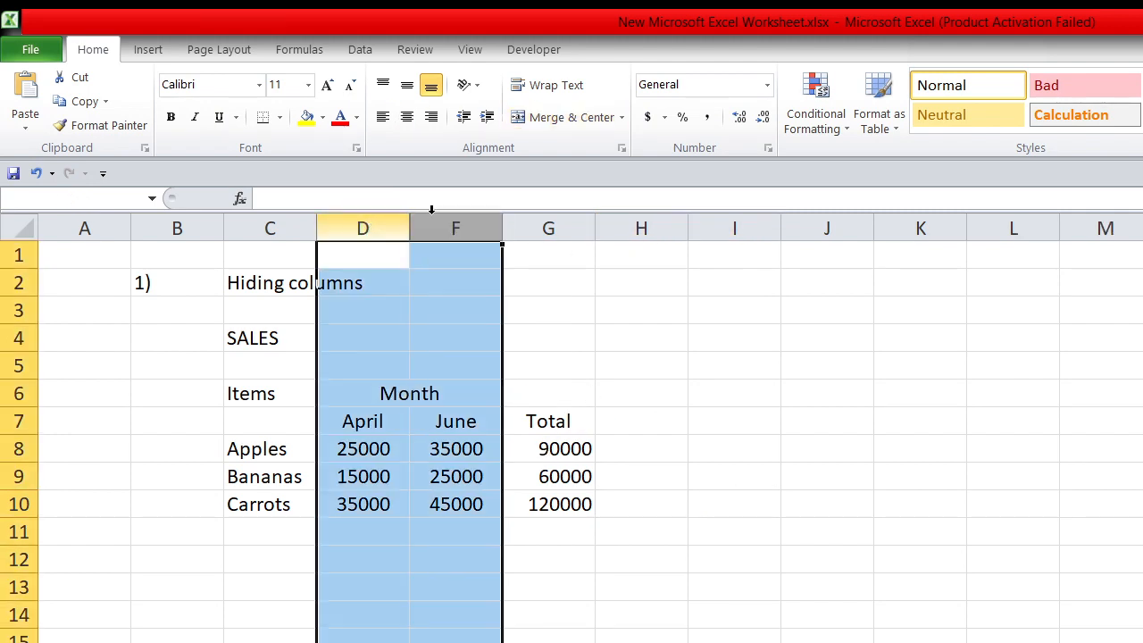
pyautogui.hotkey('ctrl', 'shift', '0')
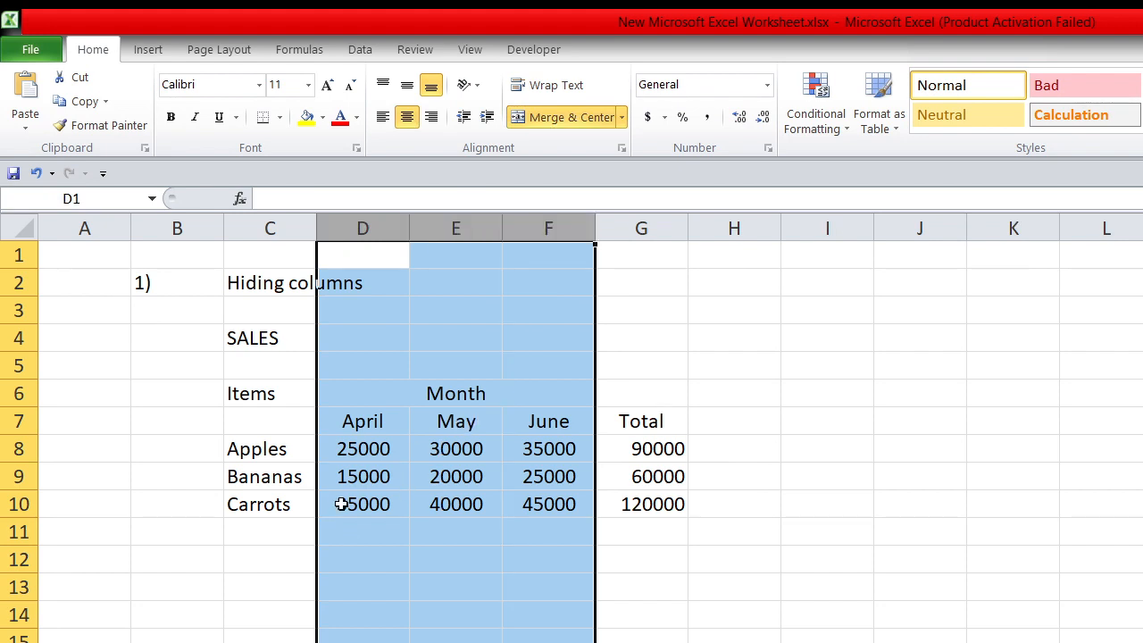
# Add the heading "Total 1" in cell H7 beside the Total column.
pyautogui.click(765, 422)
pyautogui.write('Total 1')
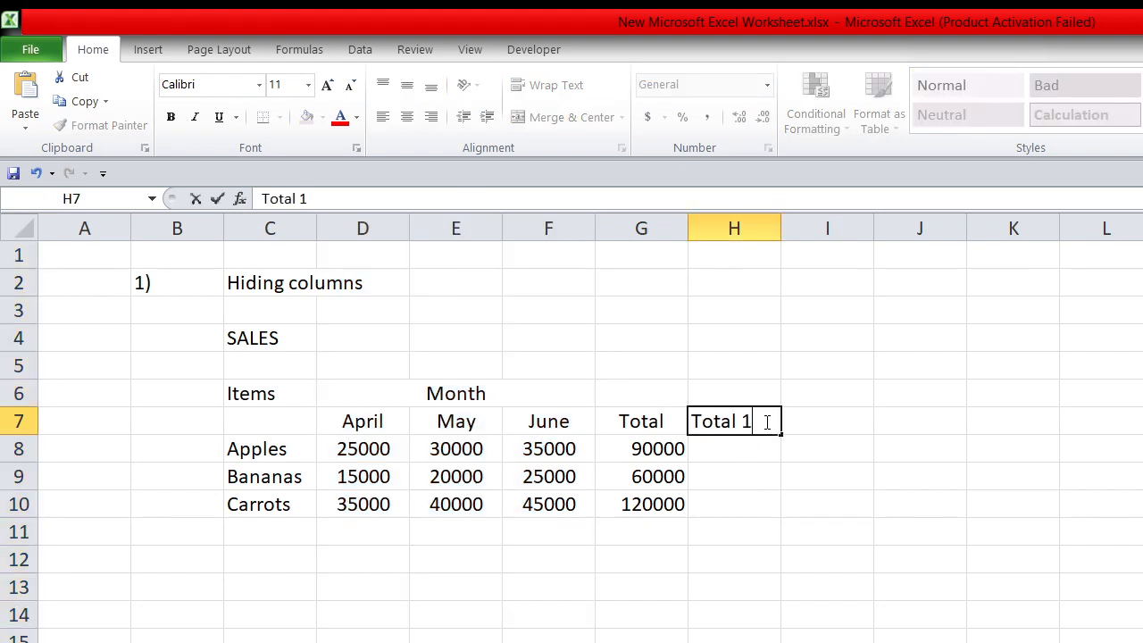
pyautogui.press('Return')
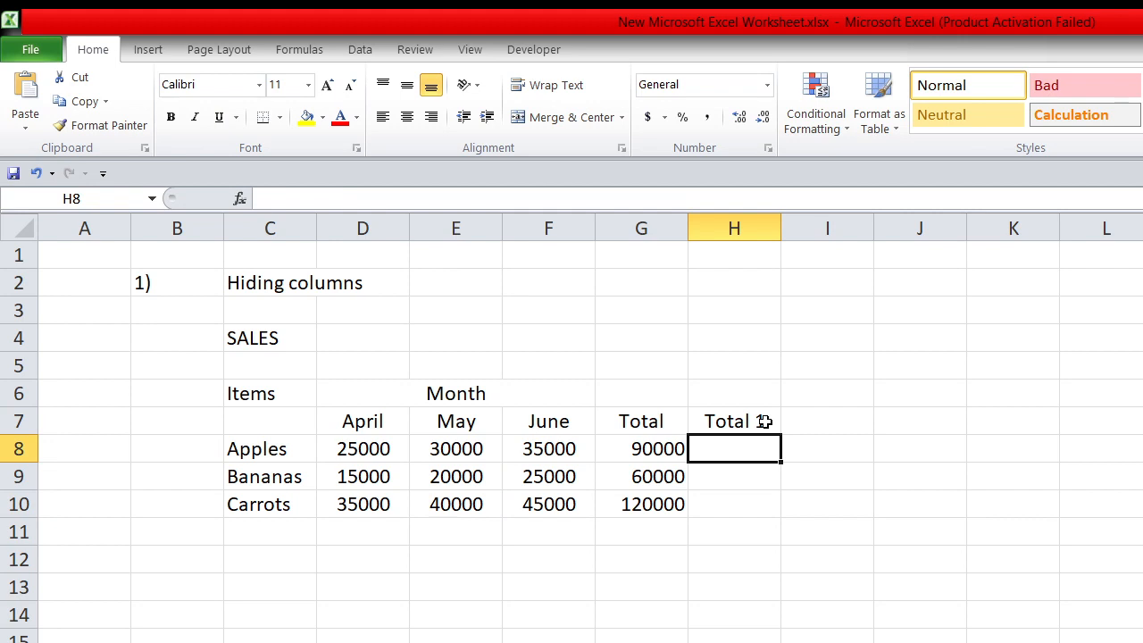
# Begin the Apples formula in H8 with the April term =IF(CELL("width",D8)=0,0,D8.
pyautogui.write('=IF(')
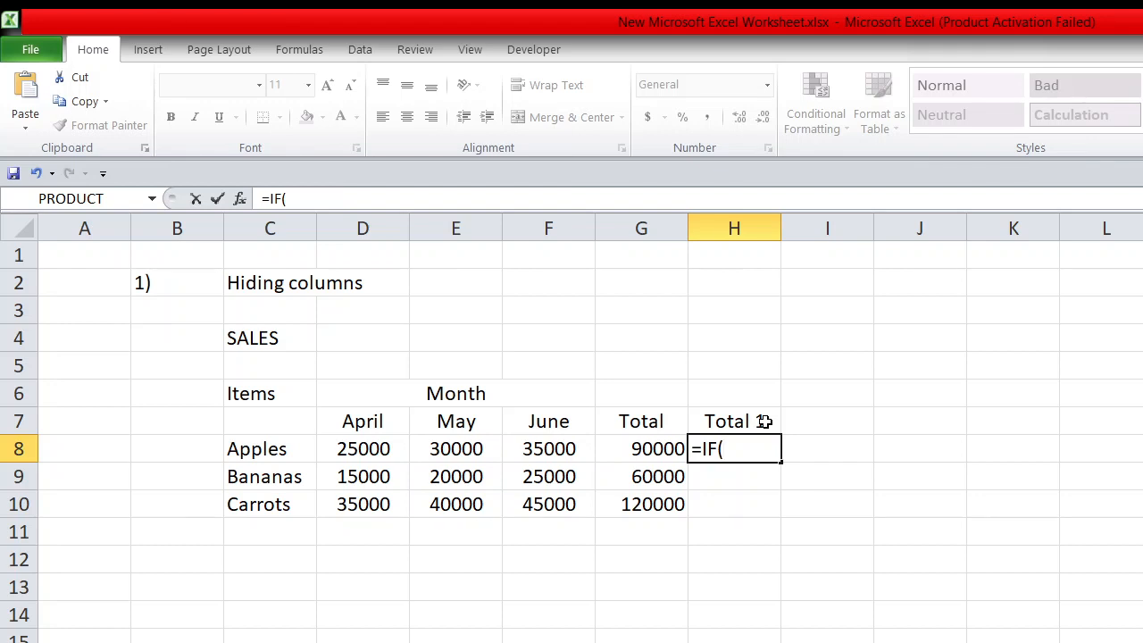
pyautogui.write('cell')
pyautogui.press('Tab')
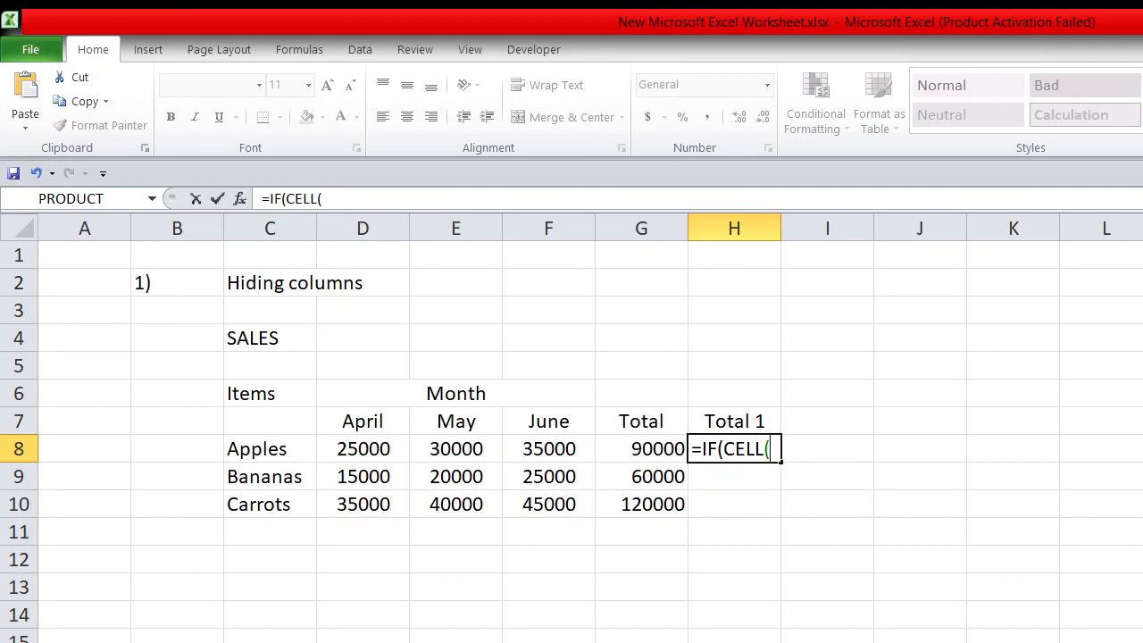
pyautogui.write('"width"')
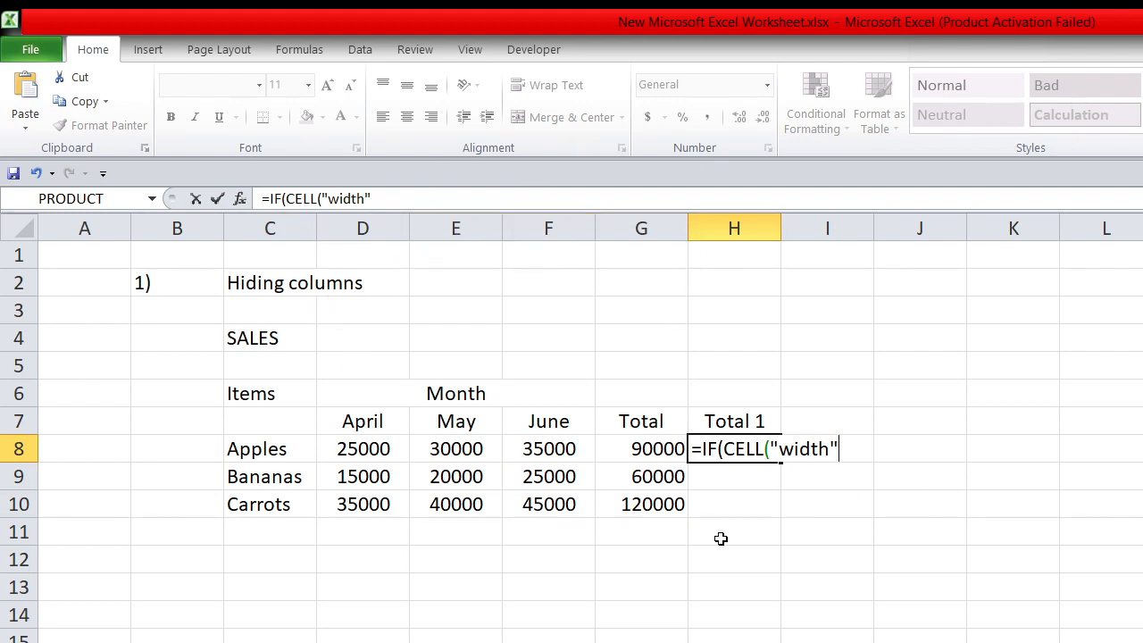
pyautogui.write(',')
pyautogui.write('D8)')
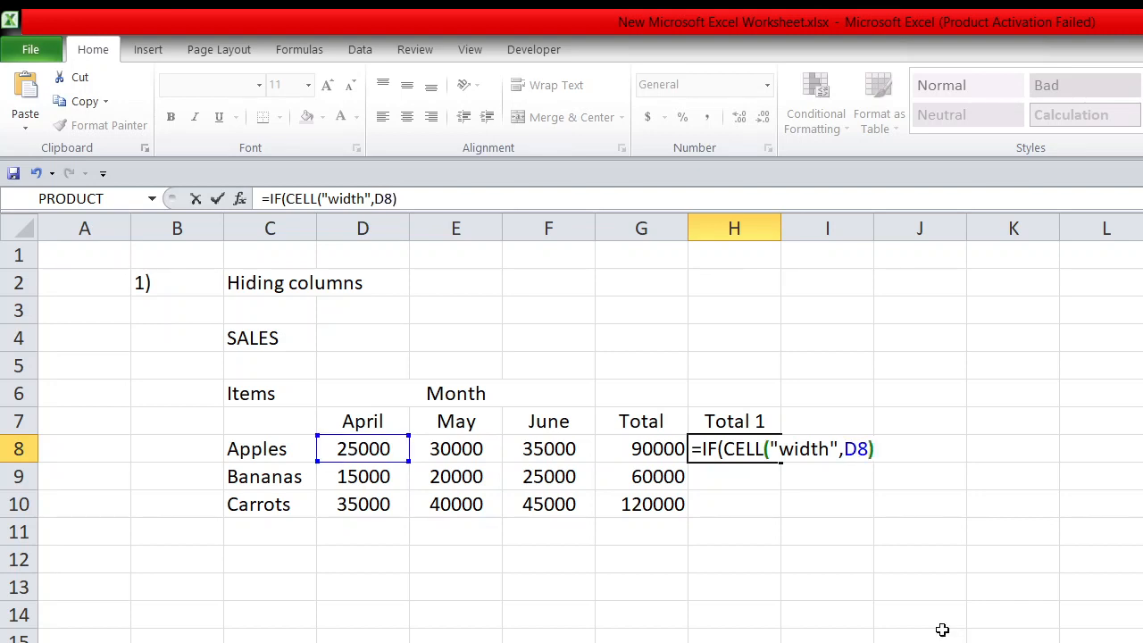
pyautogui.write('=0,0')
pyautogui.write(',')
pyautogui.write('D8')
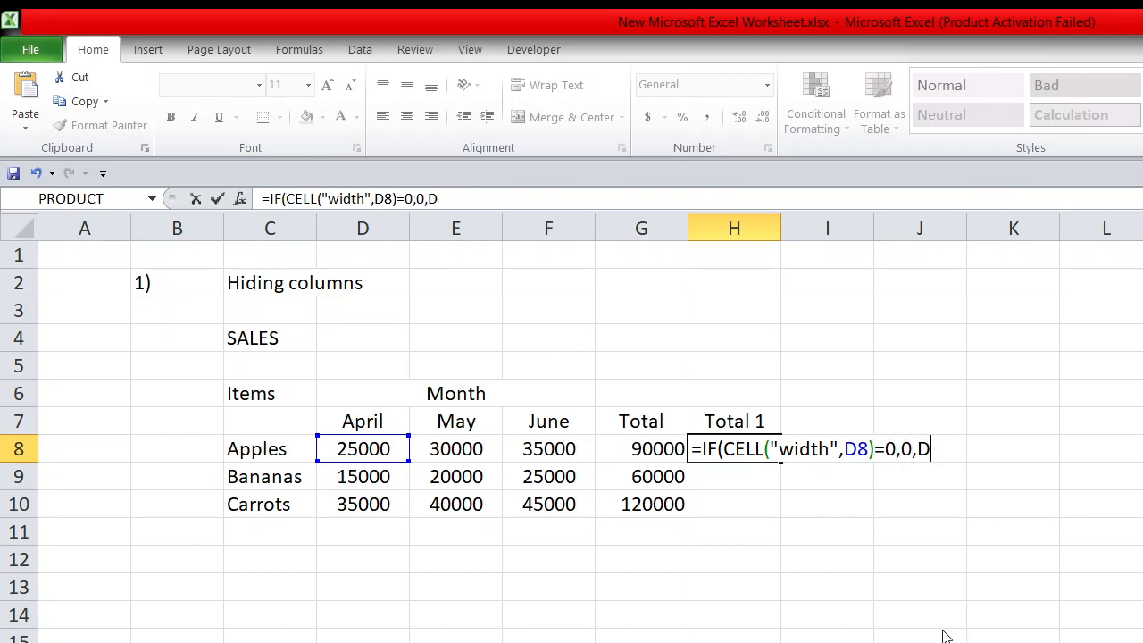
# Close the April term in the H8 formula and add the May term +IF(CELL("width",E8)=0,0,E8).
pyautogui.write(')+i')
pyautogui.press('Tab')
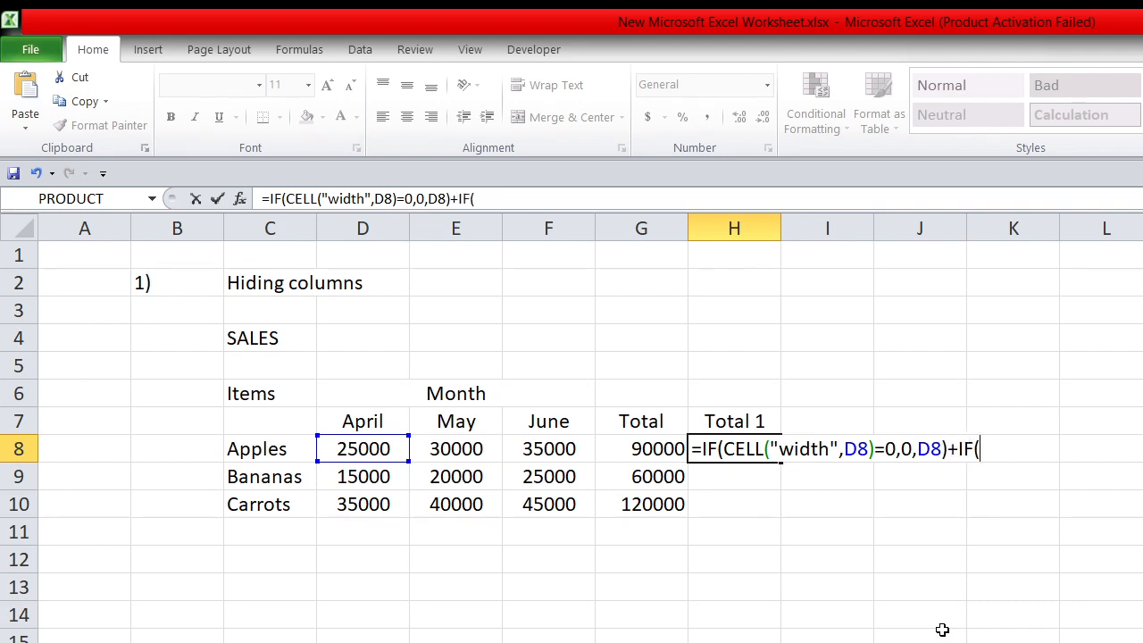
pyautogui.write('cel')
pyautogui.press('Tab')
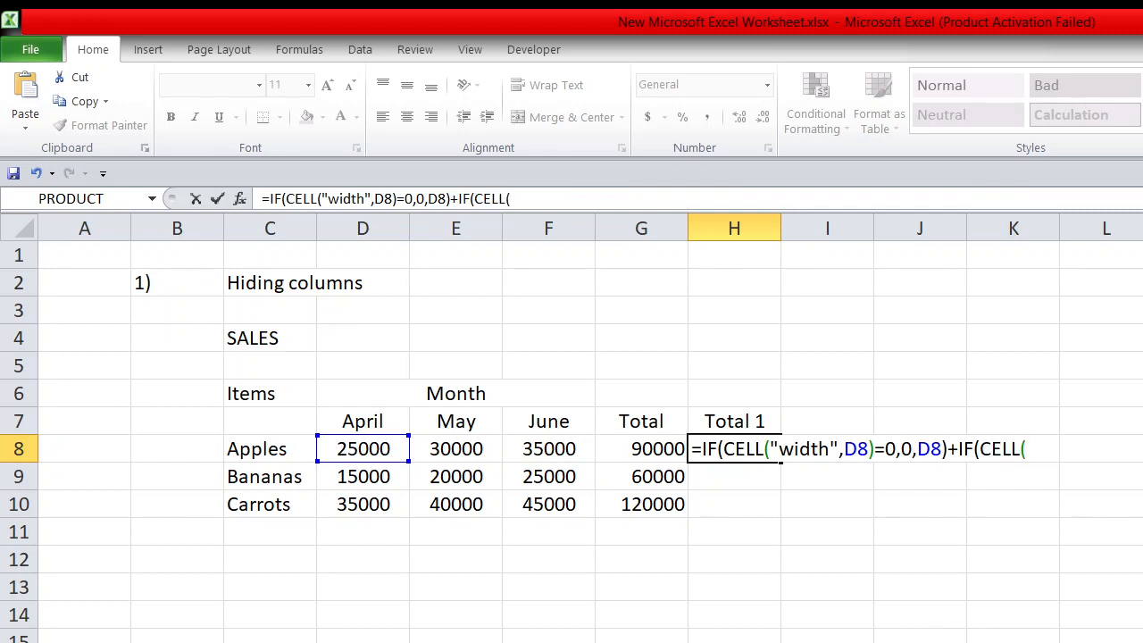
pyautogui.write('"width"')
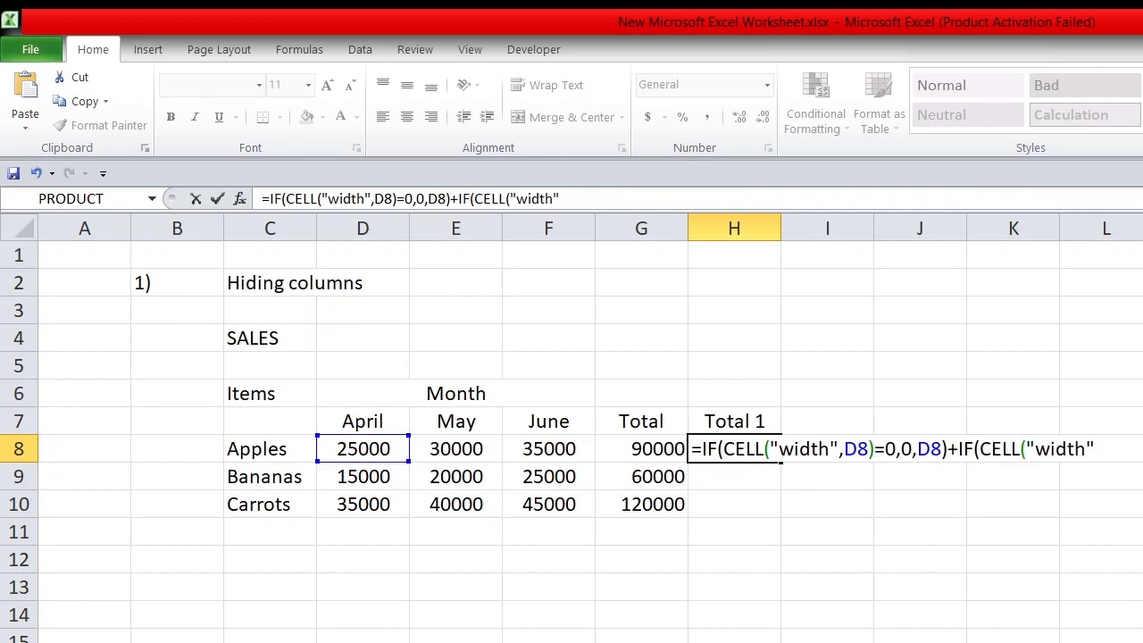
pyautogui.write(',E8')
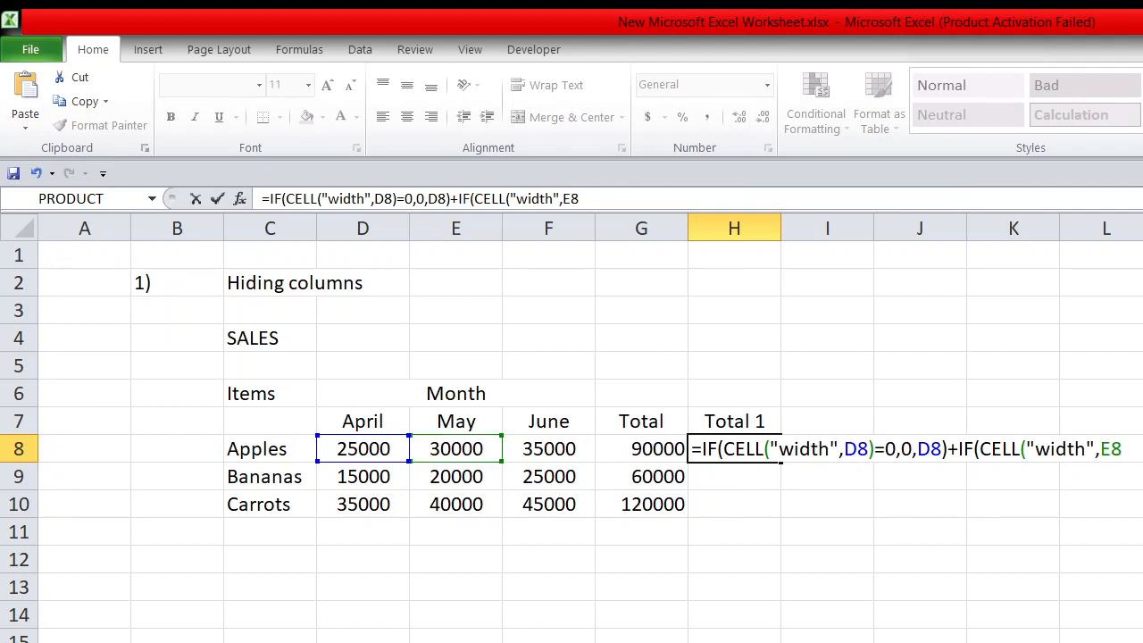
pyautogui.write(')=0')
pyautogui.write(',0')
pyautogui.write(',E')
pyautogui.write('8')
pyautogui.write(')+')
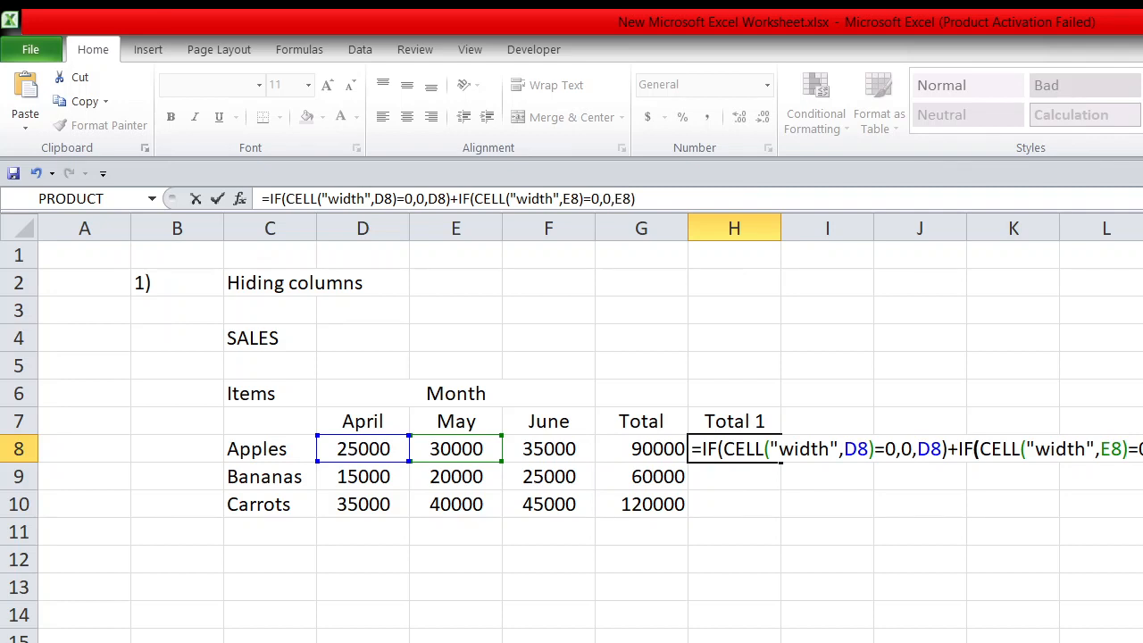
# Complete the H8 formula with the June term IF(CELL("width",F8)=0,0,F8) and enter it.
pyautogui.write('if')
pyautogui.press('Tab')
pyautogui.write('cel')
pyautogui.press('Tab')
pyautogui.write('"width"')
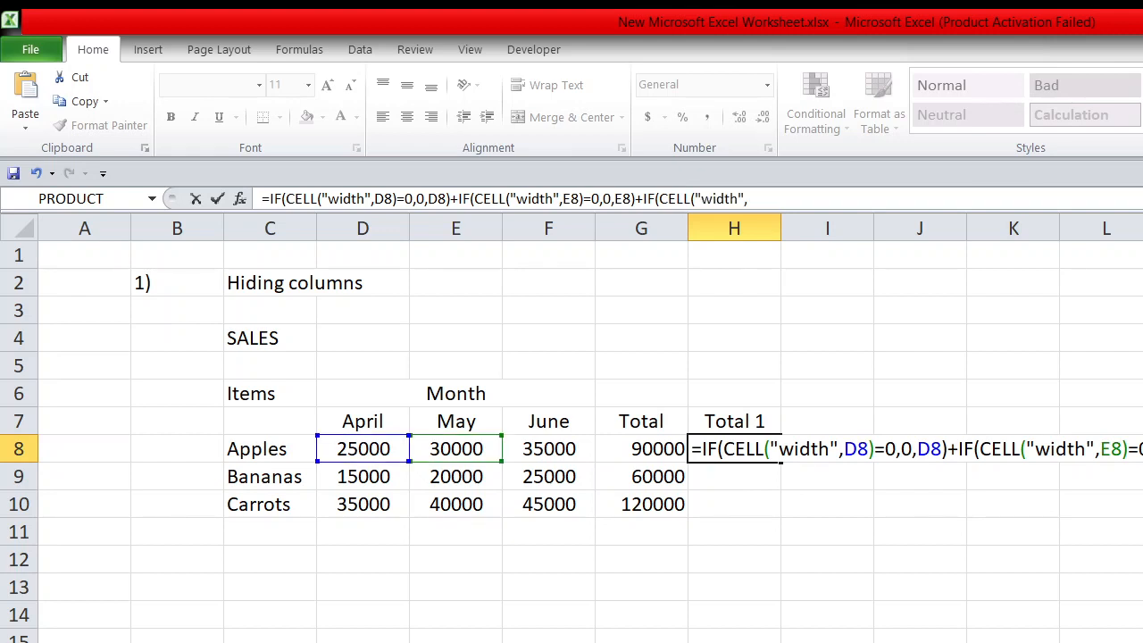
pyautogui.write(',F8)=0,0')
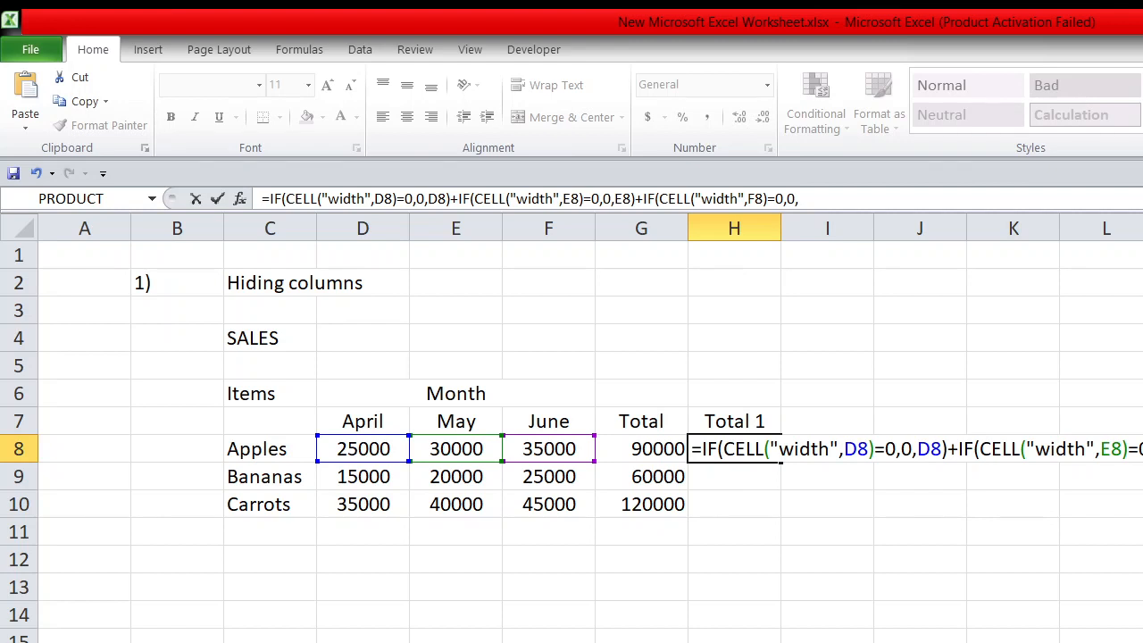
pyautogui.write(',F8)')
pyautogui.press('Return')
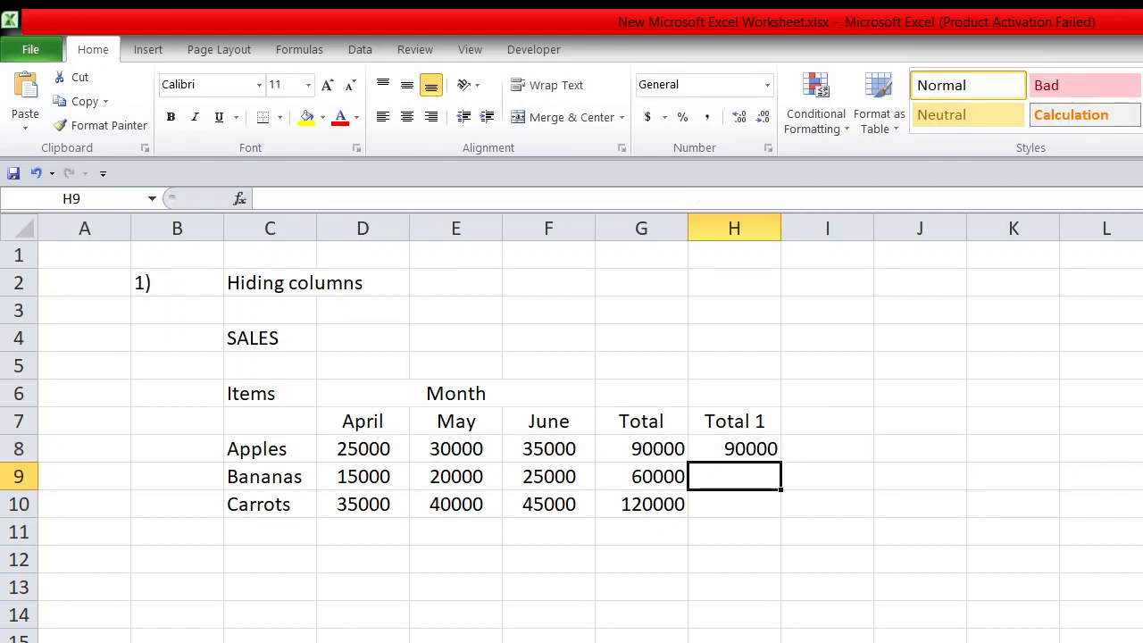
# Fill the Total 1 formula from H8 down to H10 for Bananas and Carrots.
pyautogui.press('Up')
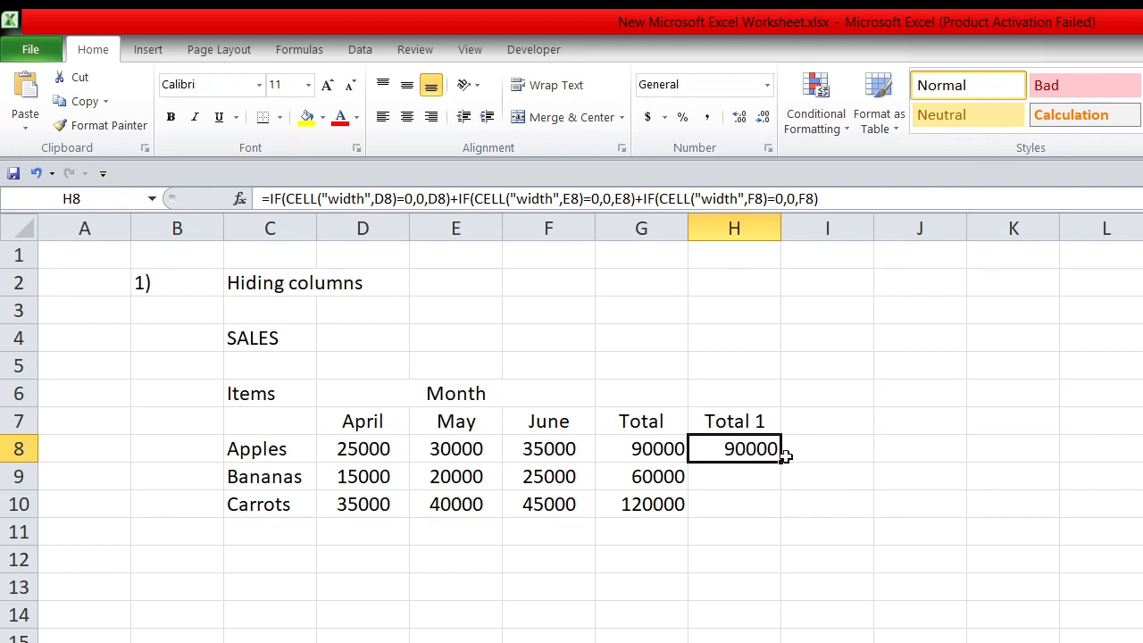
pyautogui.moveTo(781, 461); pyautogui.dragTo(781, 510)
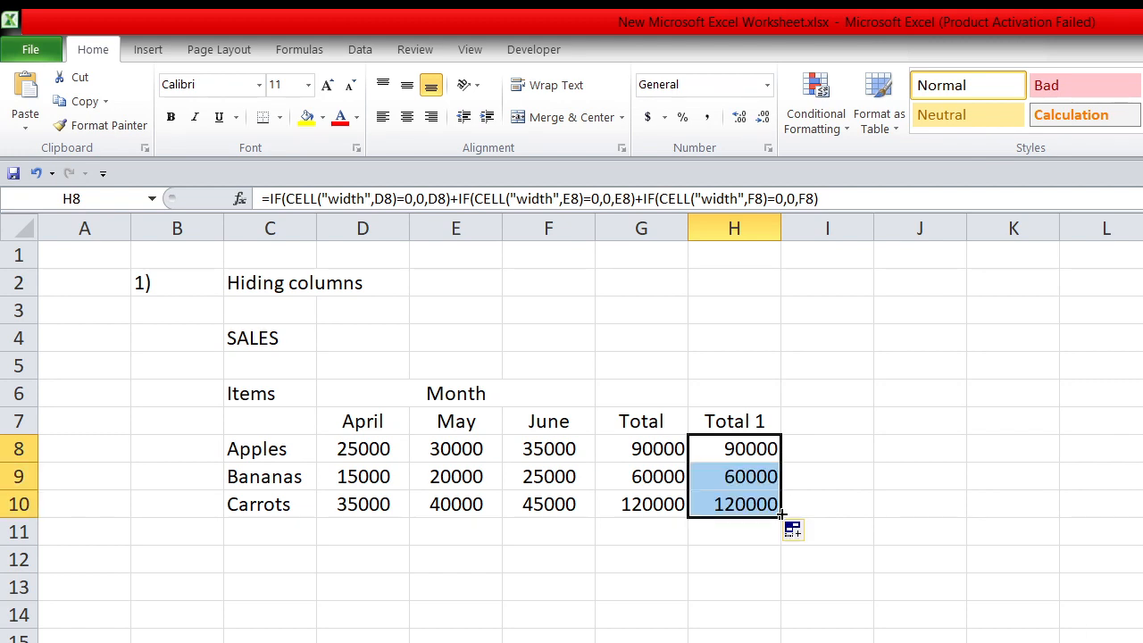
pyautogui.click(864, 496)
pyautogui.click(703, 443)
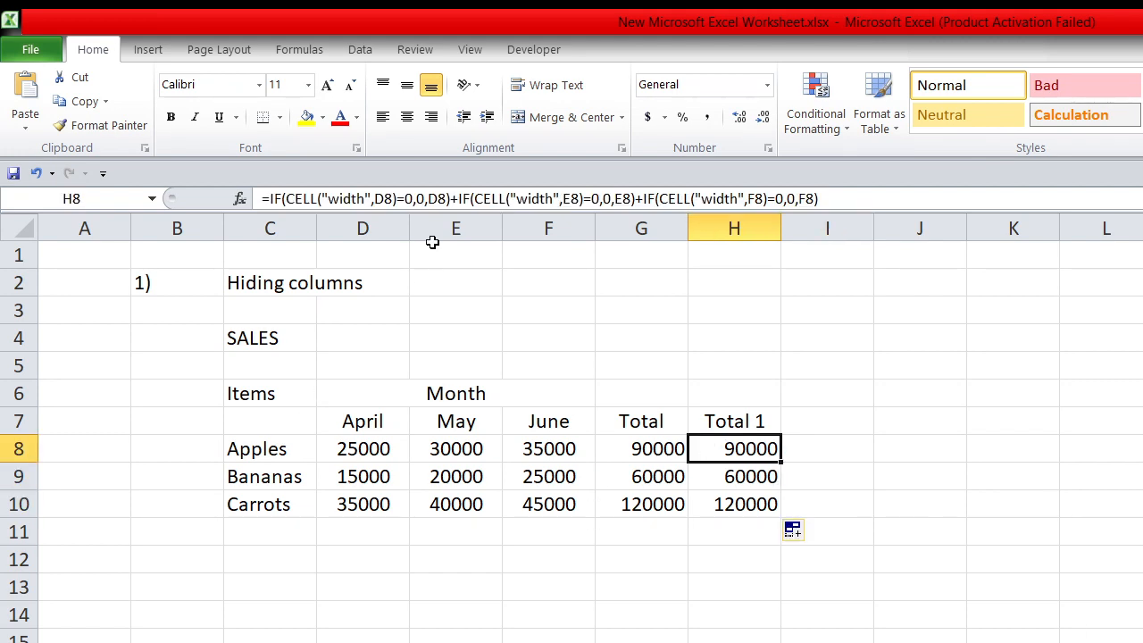
# Hide column E with the May sales to test the Total 1 formula.
pyautogui.click(462, 215)
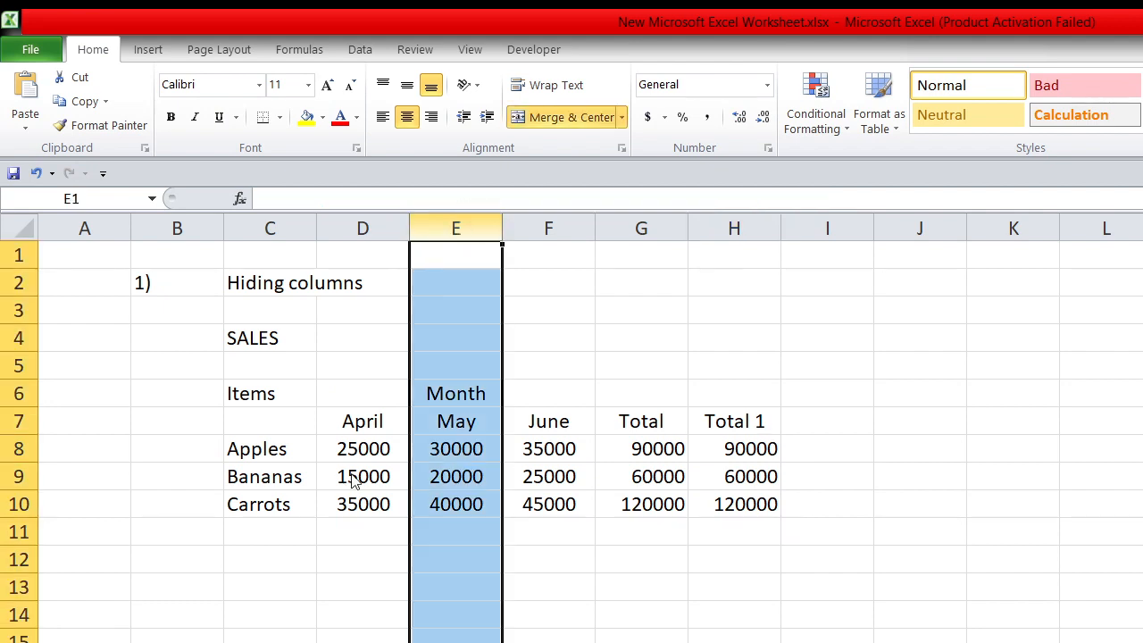
pyautogui.hotkey('ctrl', '0')
pyautogui.click(693, 553)
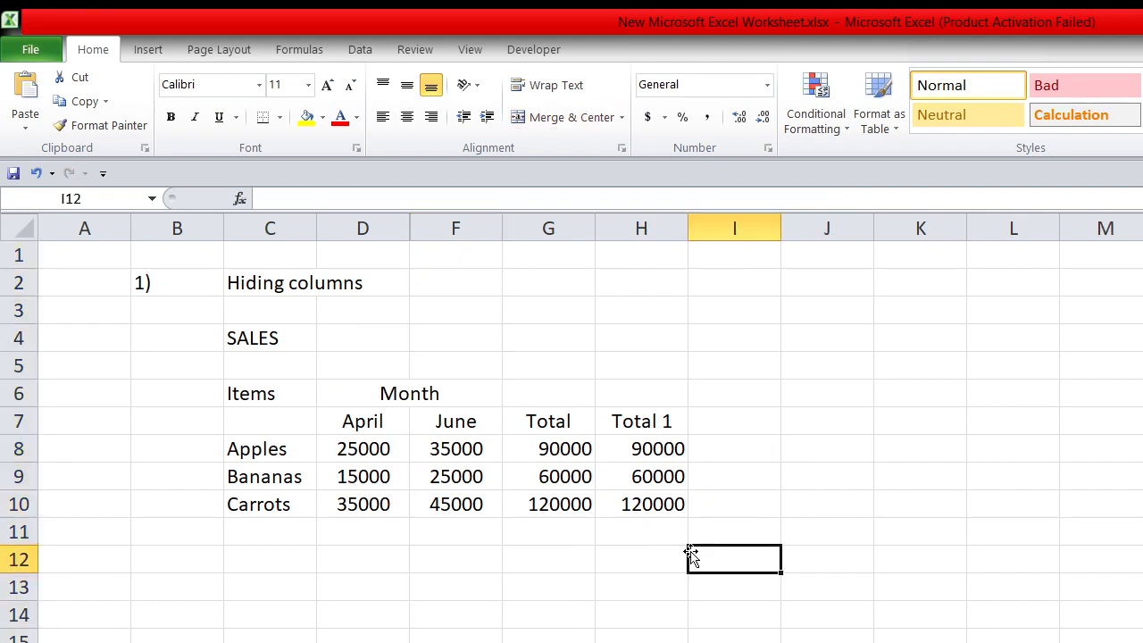
# Re-enter the formula in H8 to recalculate Total 1, and check the values in H8:H10.
pyautogui.click(665, 442)
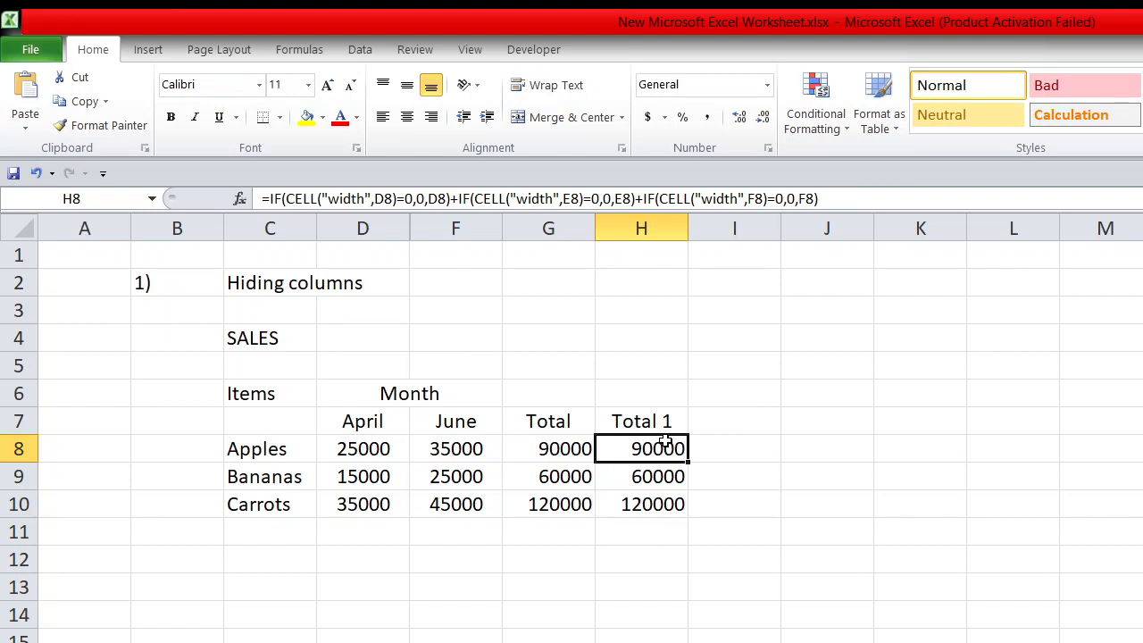
pyautogui.click(823, 199)
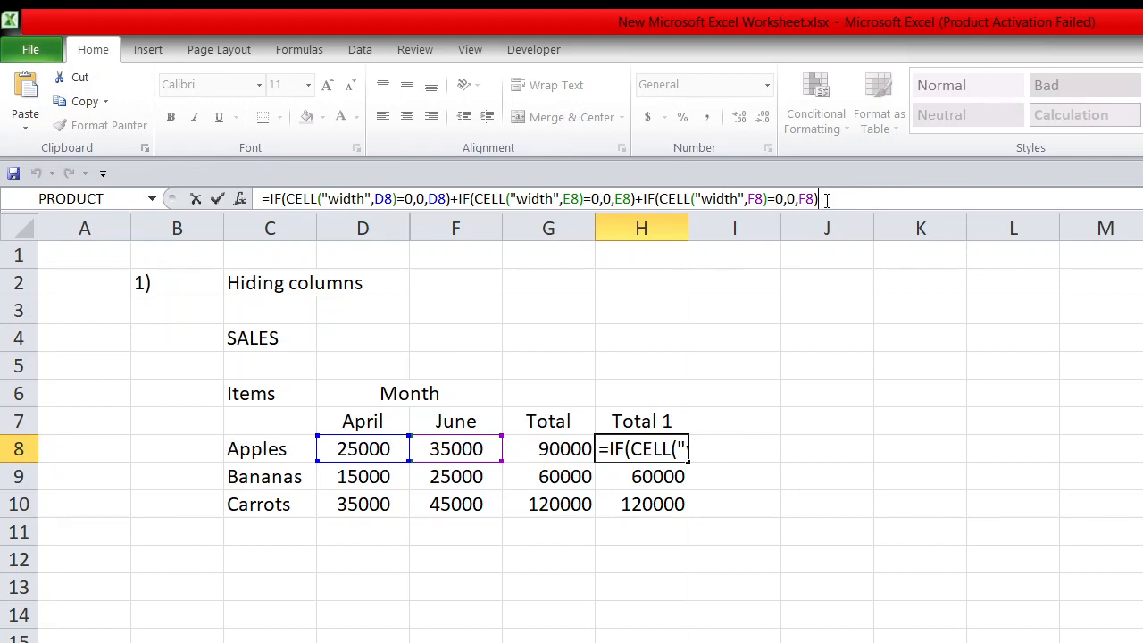
pyautogui.click(707, 549)
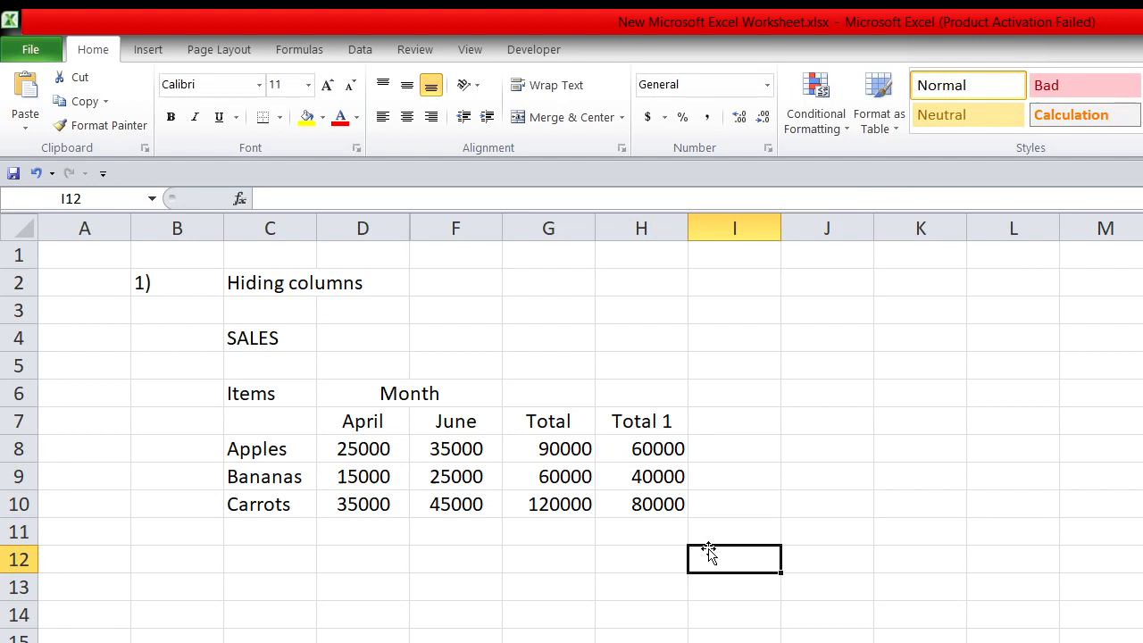
pyautogui.click(671, 444)
pyautogui.moveTo(661, 440); pyautogui.dragTo(659, 499)
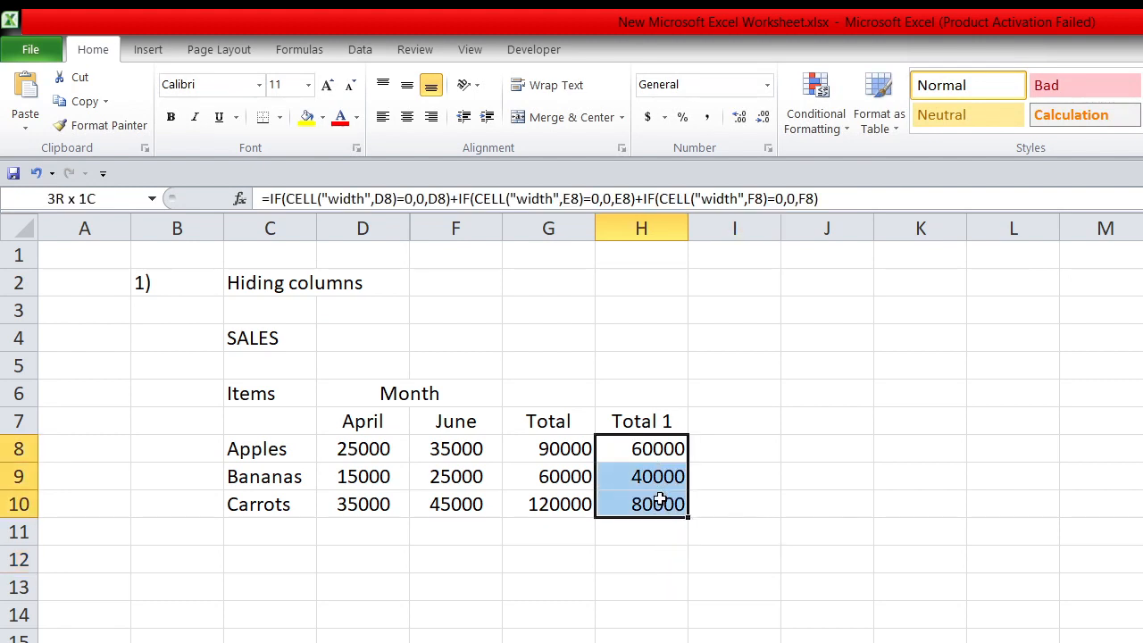
pyautogui.click(773, 464)
pyautogui.click(433, 451)
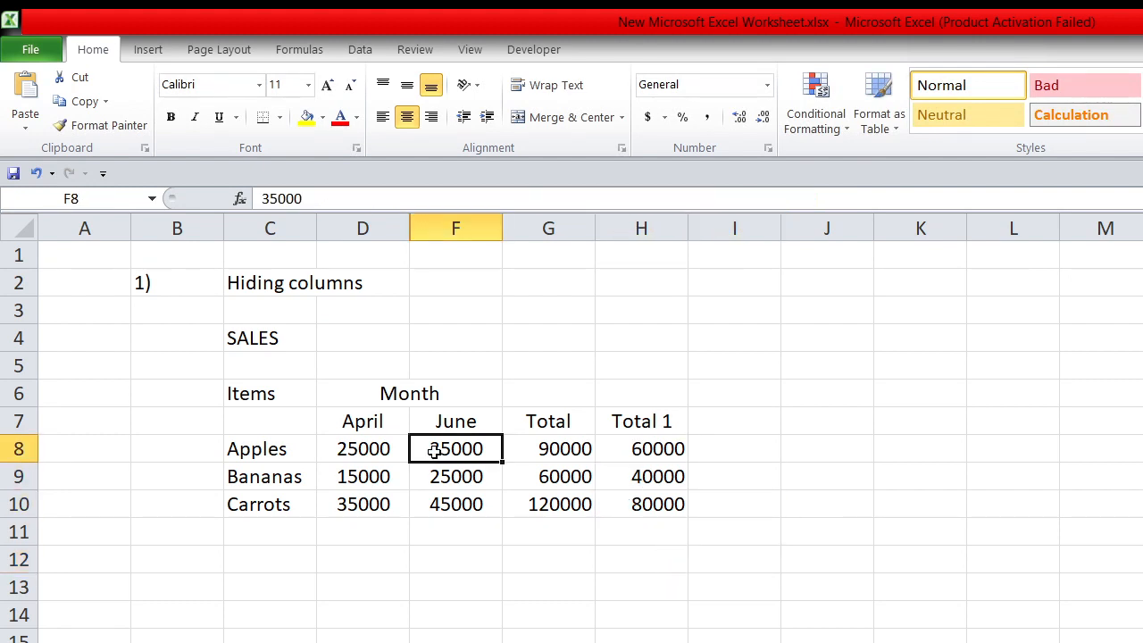
# Unhide the May column between D and F and recalculate Total 1 by opening and leaving empty cell J8.
pyautogui.moveTo(357, 226); pyautogui.dragTo(452, 214)
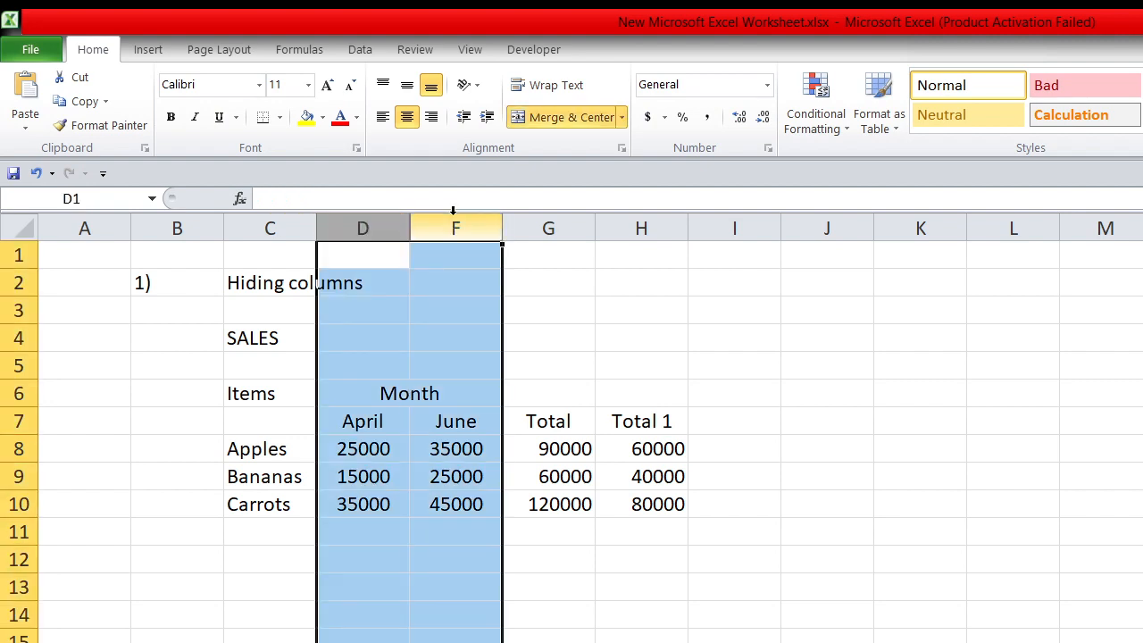
pyautogui.hotkey('ctrl', 'shift', '0')
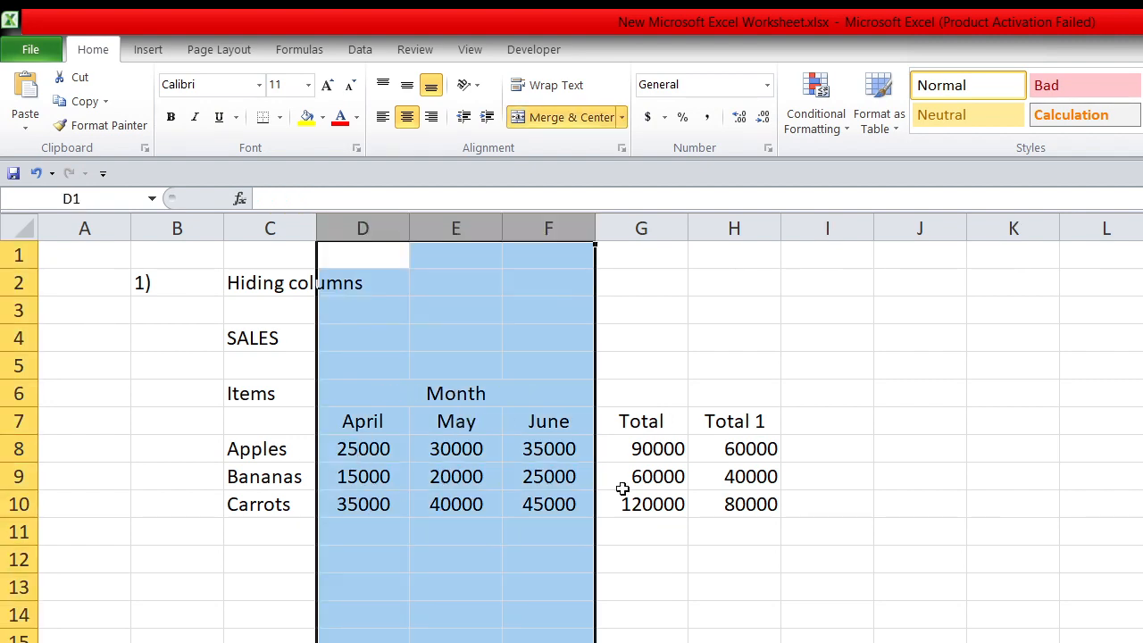
pyautogui.click(651, 495)
pyautogui.click(757, 452)
pyautogui.click(931, 449)
pyautogui.doubleClick(931, 449)
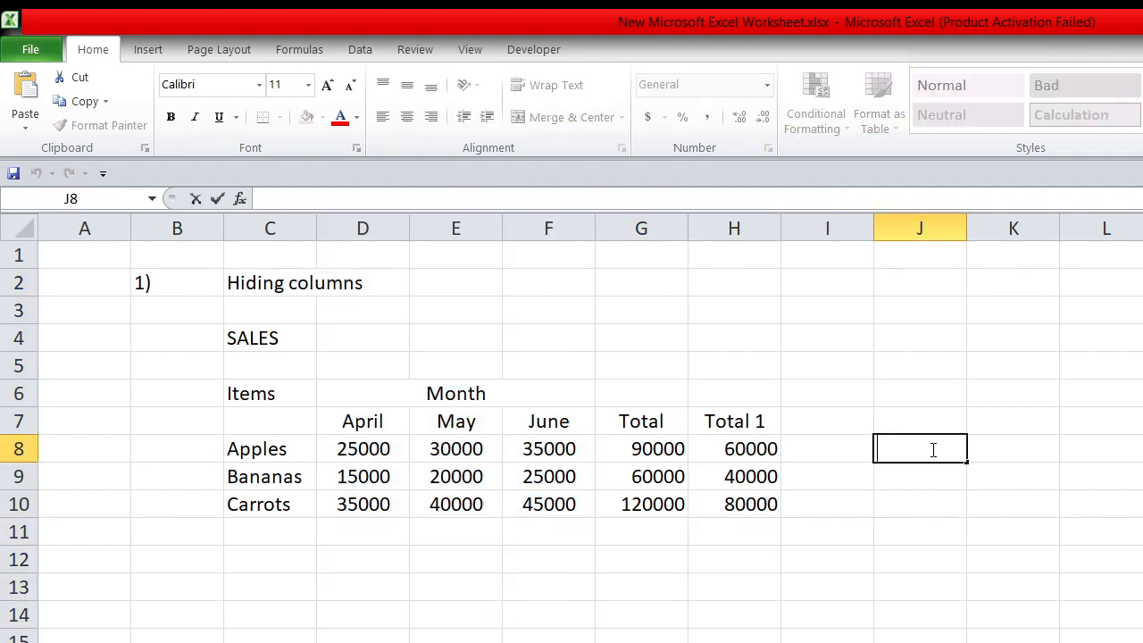
pyautogui.click(883, 499)
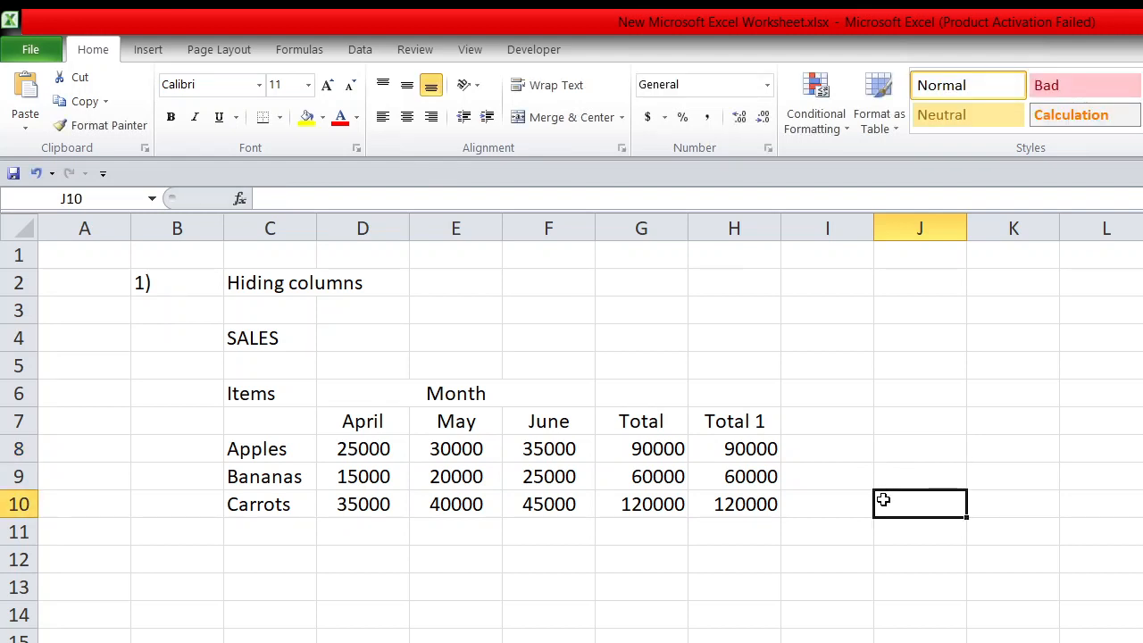
# Examine the Apples row from the April value across to its formula in the Total column.
pyautogui.press('Up')
pyautogui.press('Up')
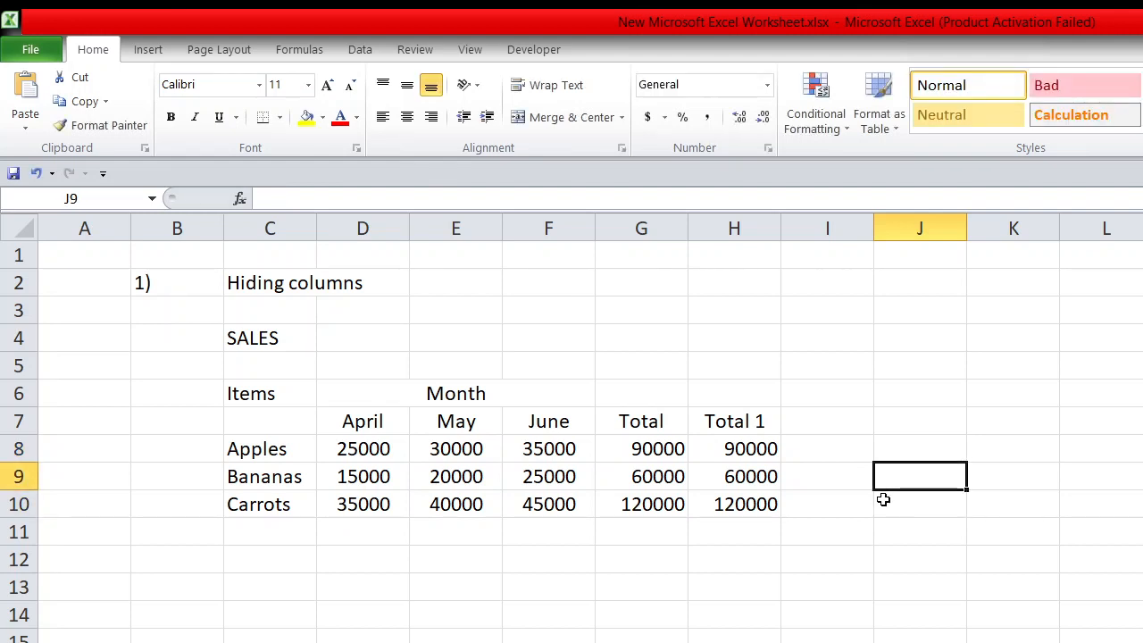
pyautogui.press('Left')
pyautogui.press('Left')
pyautogui.press('Left')
pyautogui.press('Left')
pyautogui.press('Left')
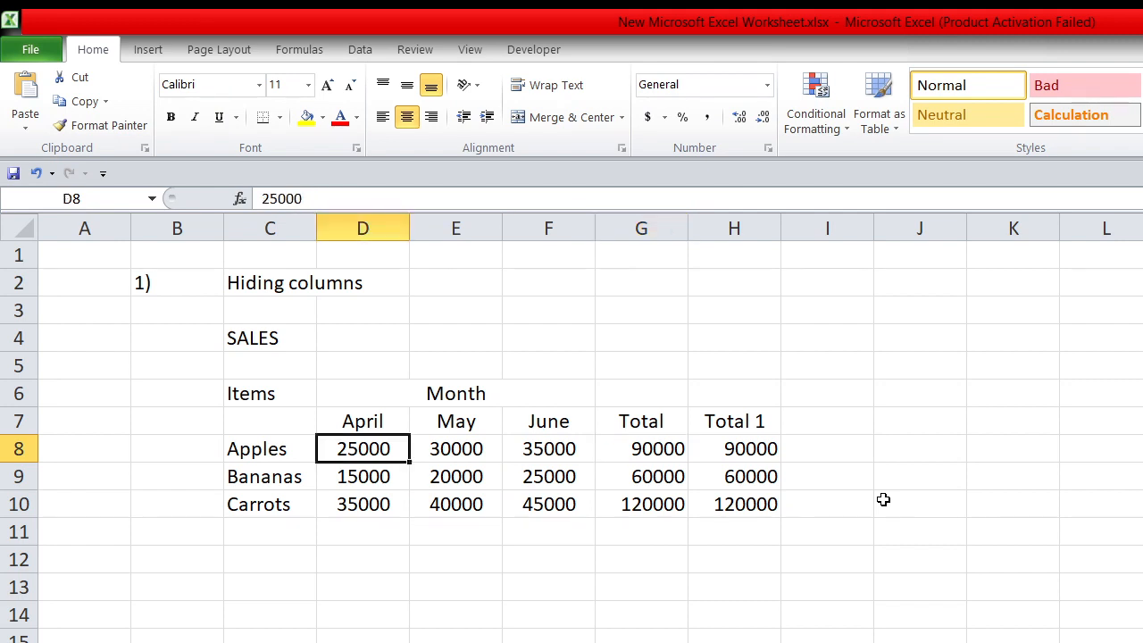
pyautogui.press('Right')
pyautogui.press('Right')
pyautogui.press('Right')
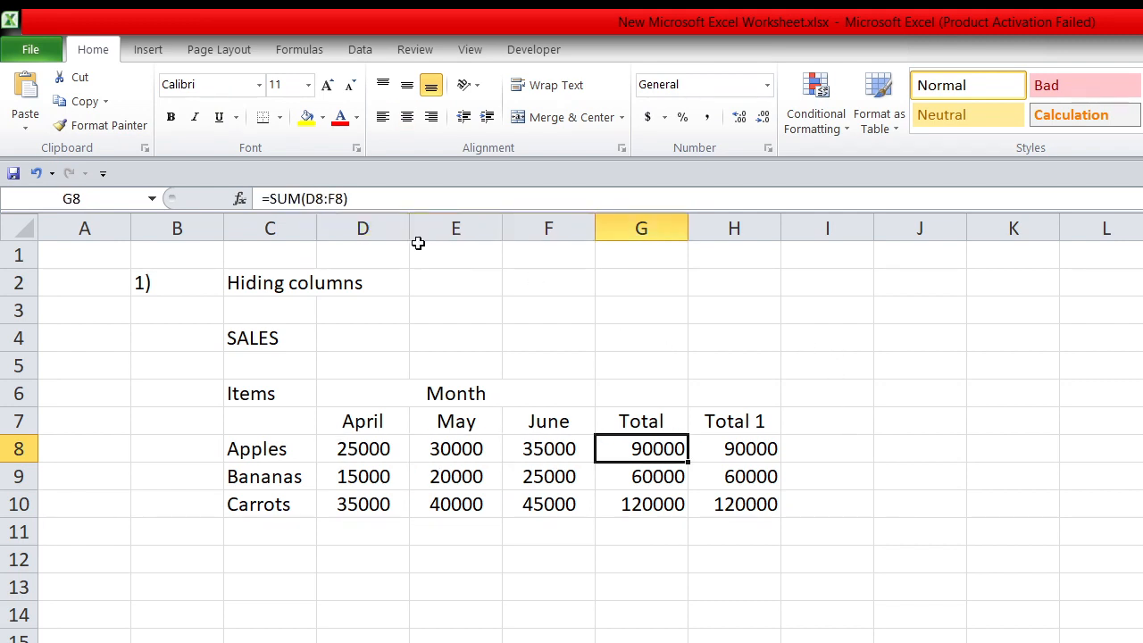
# Hide columns D and E with the April and May sales.
pyautogui.moveTo(366, 225); pyautogui.dragTo(443, 211)
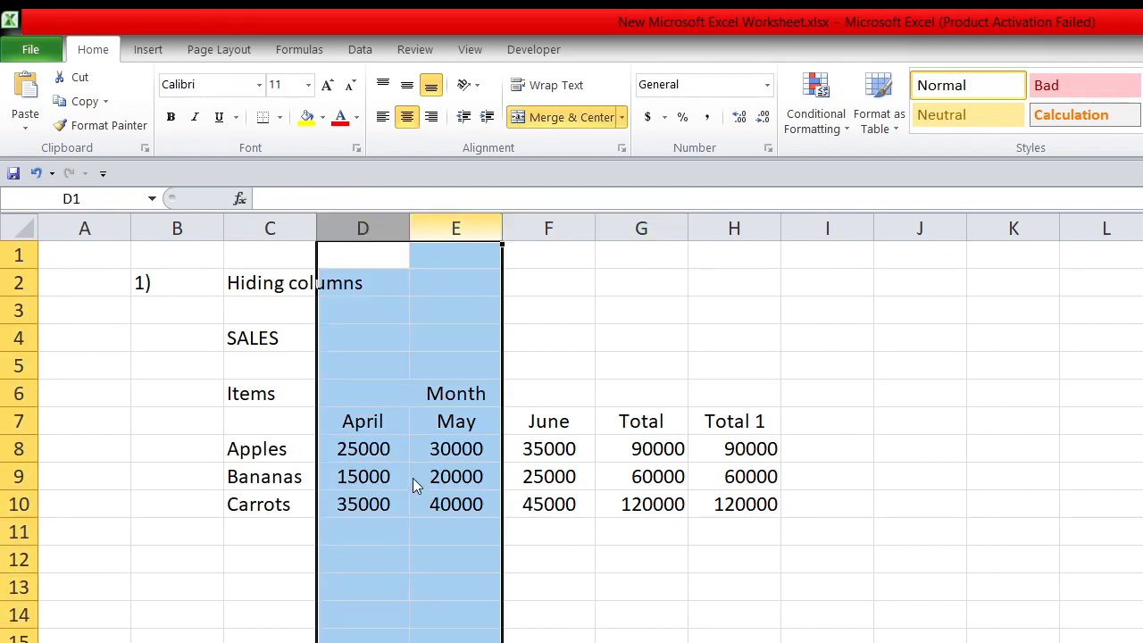
pyautogui.hotkey('ctrl', '0')
pyautogui.click(716, 506)
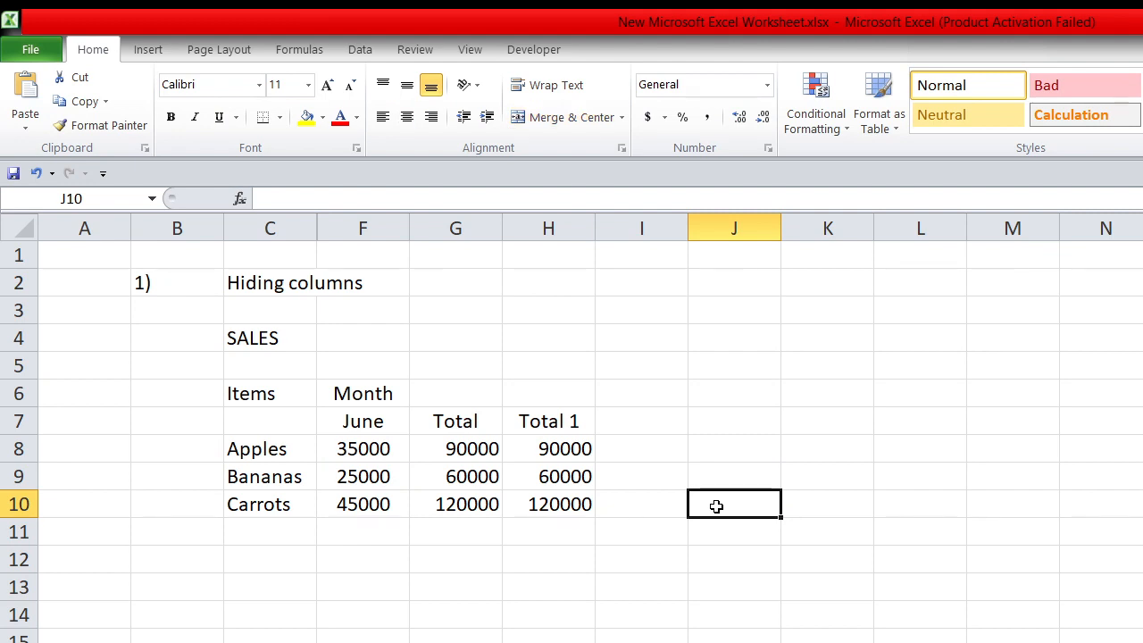
# Check the June values in F8:F10 and recalculate the worksheet to update Total 1.
pyautogui.moveTo(373, 453); pyautogui.dragTo(373, 504)
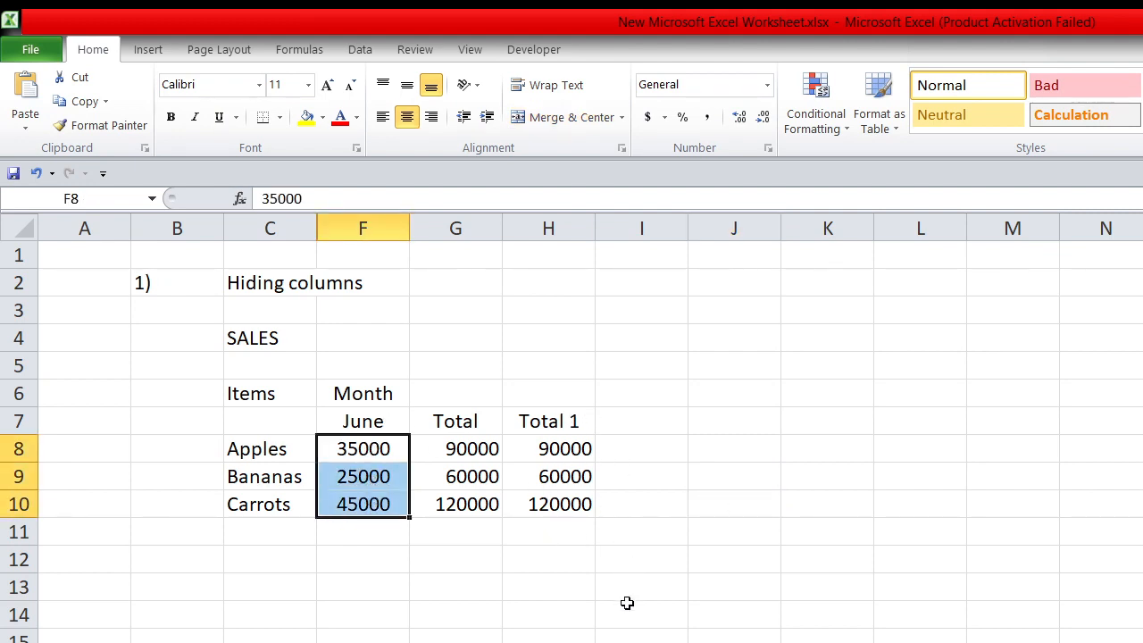
pyautogui.click(678, 529)
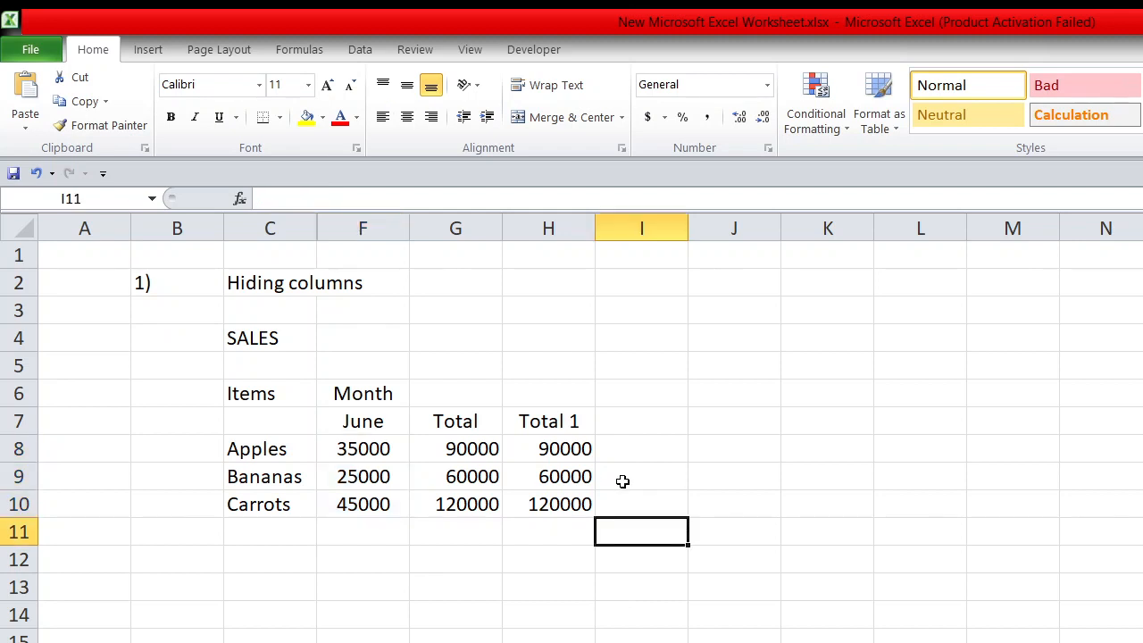
pyautogui.press('F9')
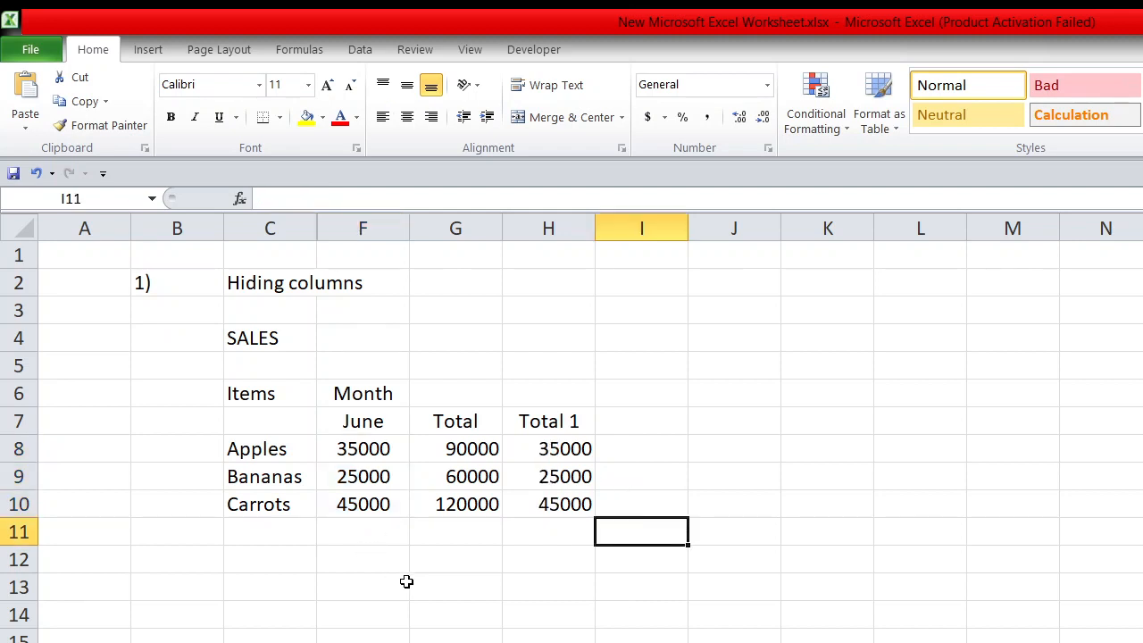
# Compare the June values in F8:F10 with Total 1 in H8:H10, and unhide the April and May columns between C and F.
pyautogui.click(406, 581)
pyautogui.moveTo(396, 445); pyautogui.dragTo(390, 502)
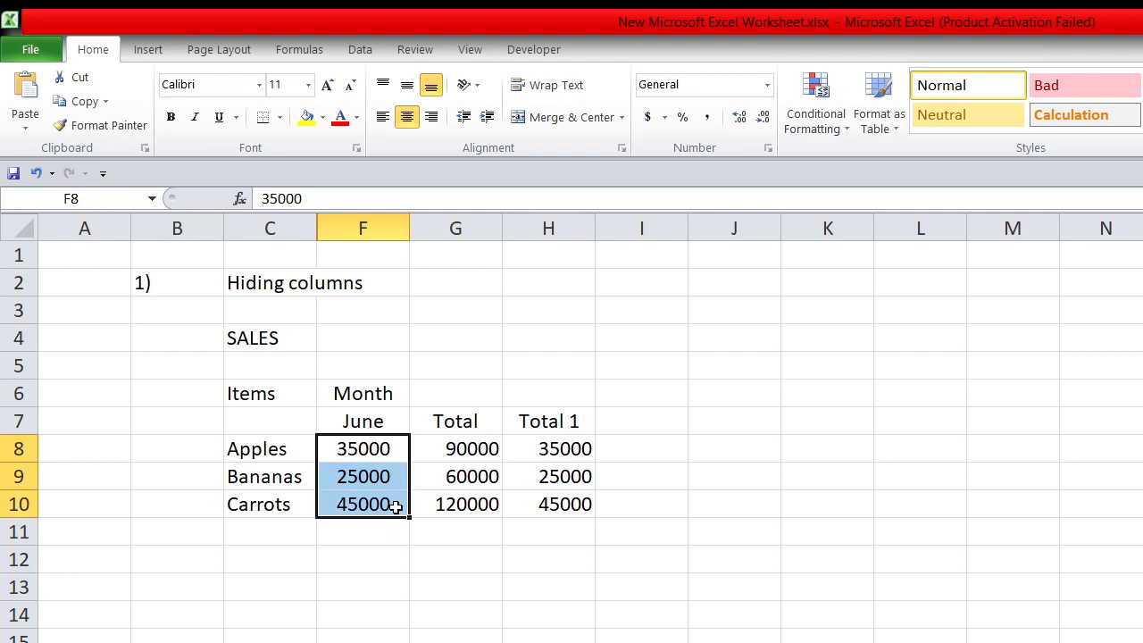
pyautogui.click(566, 453)
pyautogui.moveTo(567, 453); pyautogui.dragTo(559, 505)
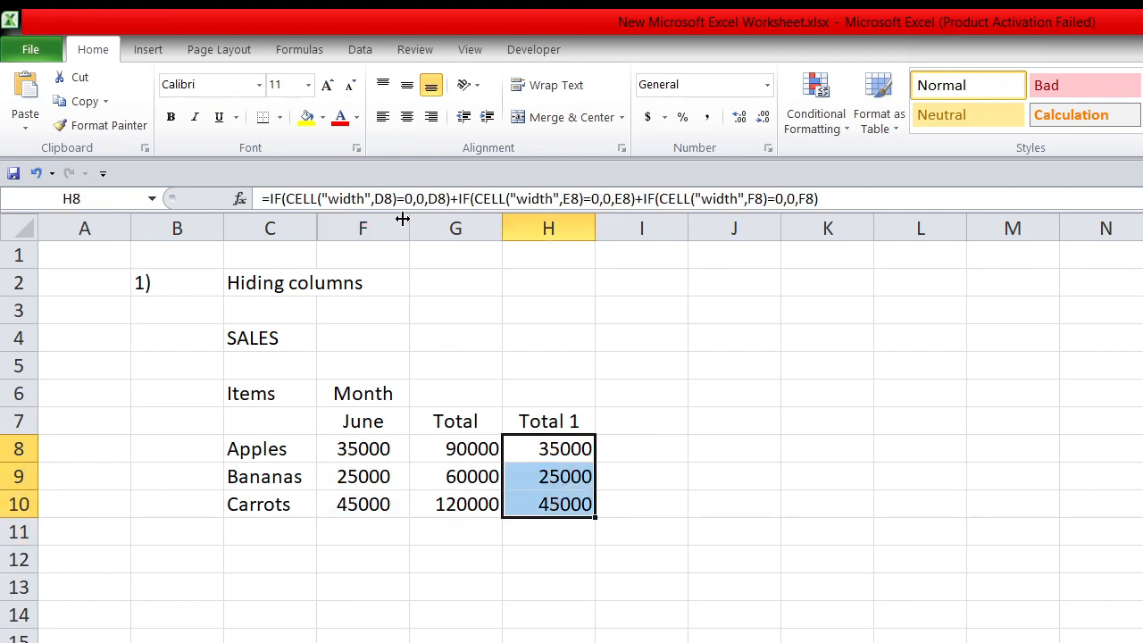
pyautogui.moveTo(398, 225); pyautogui.dragTo(295, 225)
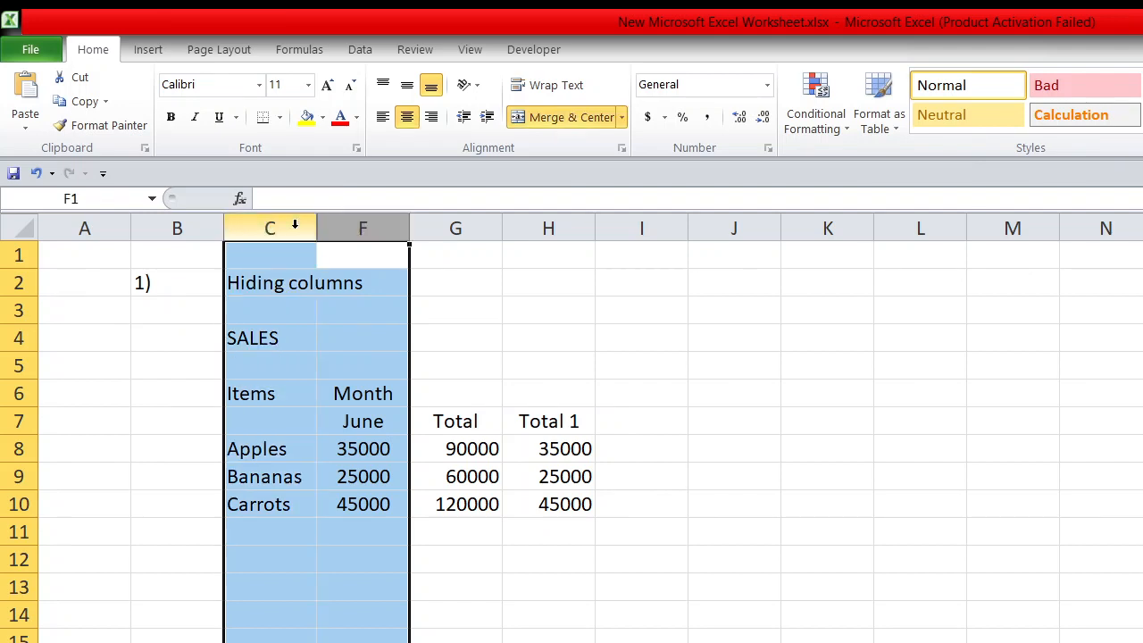
pyautogui.hotkey('ctrl', 'shift', '0')
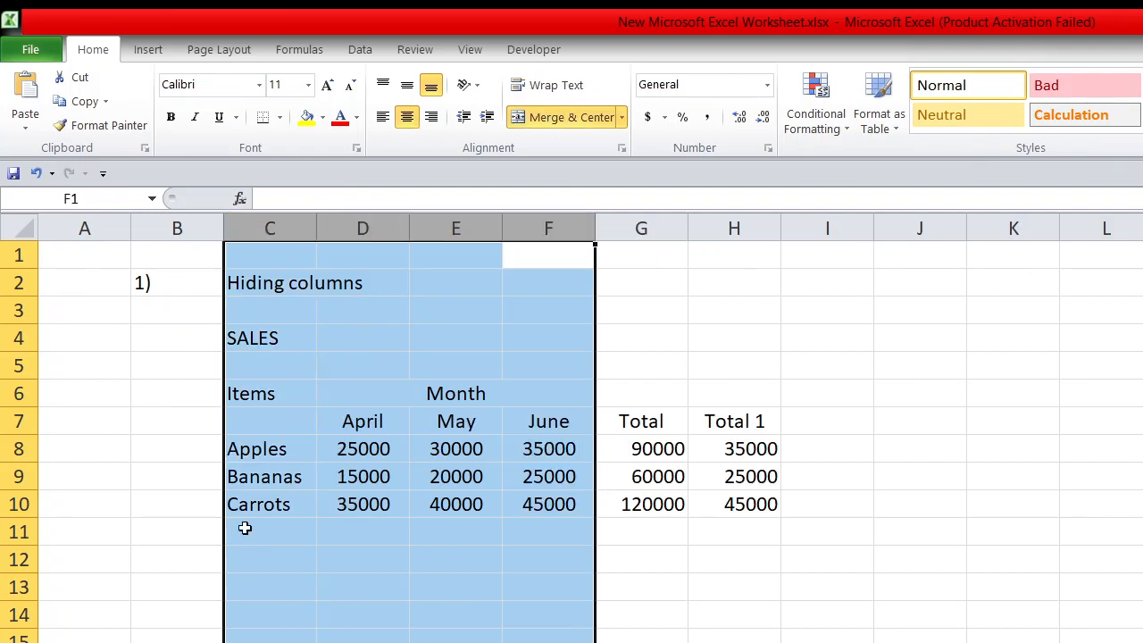
# Examine the June column from its header down and the Bananas row from its Total 1 formula back to the item name.
pyautogui.click(585, 500)
pyautogui.press('Up')
pyautogui.press('Up')
pyautogui.press('Up')
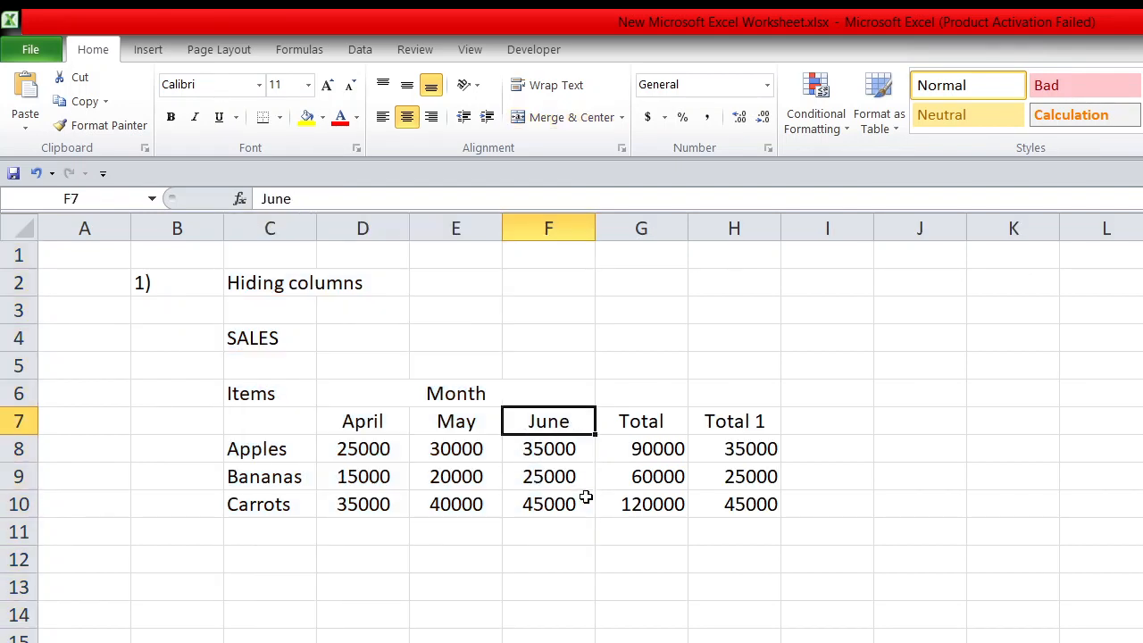
pyautogui.press('Down')
pyautogui.press('Down')
pyautogui.press('Down')
pyautogui.press('Down')
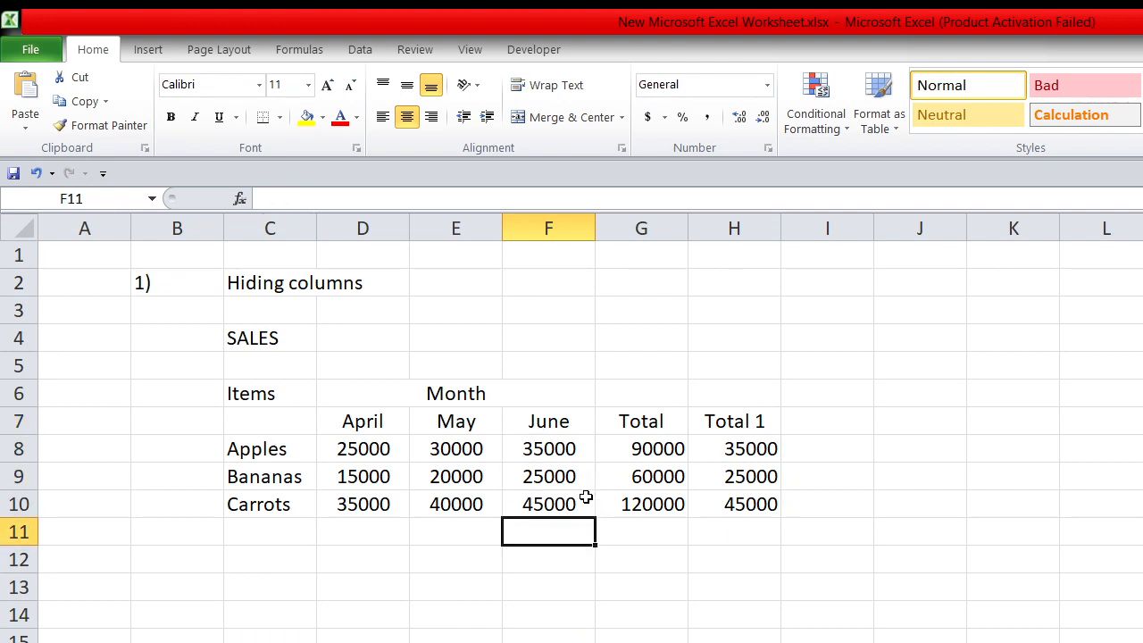
pyautogui.press('Up')
pyautogui.press('Up')
pyautogui.press('Up')
pyautogui.press('Up')
pyautogui.press('Down')
pyautogui.press('Down')
pyautogui.press('Right')
pyautogui.press('Right')
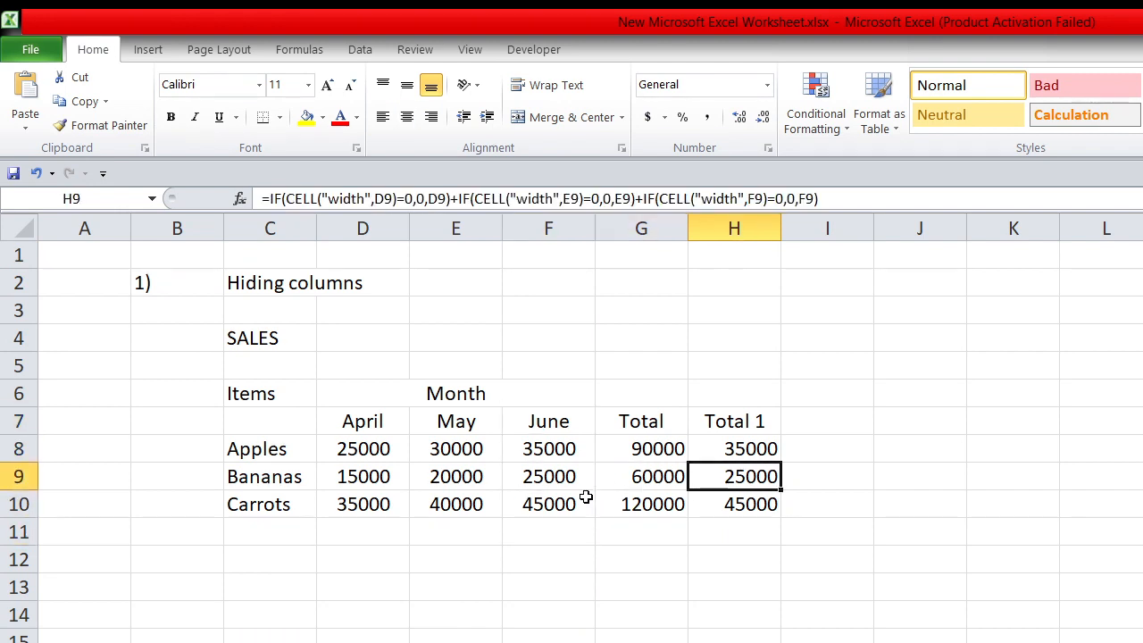
pyautogui.press('Left')
pyautogui.press('Left')
pyautogui.press('Left')
pyautogui.press('Left')
pyautogui.press('Left')
pyautogui.press('Left')
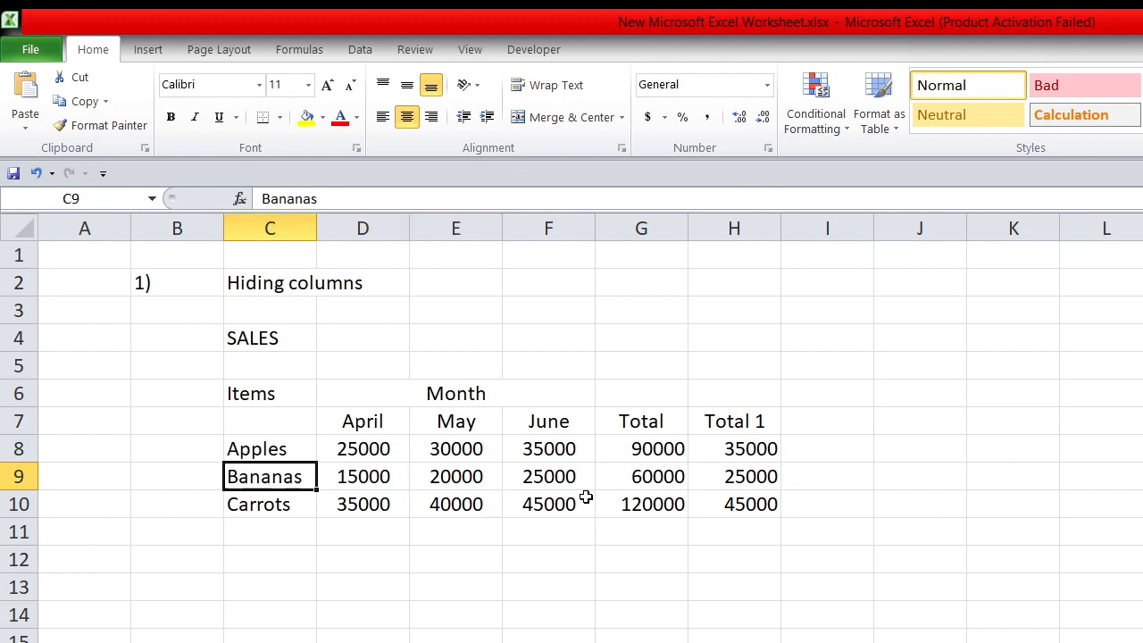
pyautogui.press('Right')
pyautogui.press('Down')
pyautogui.press('Down')
pyautogui.press('Right')
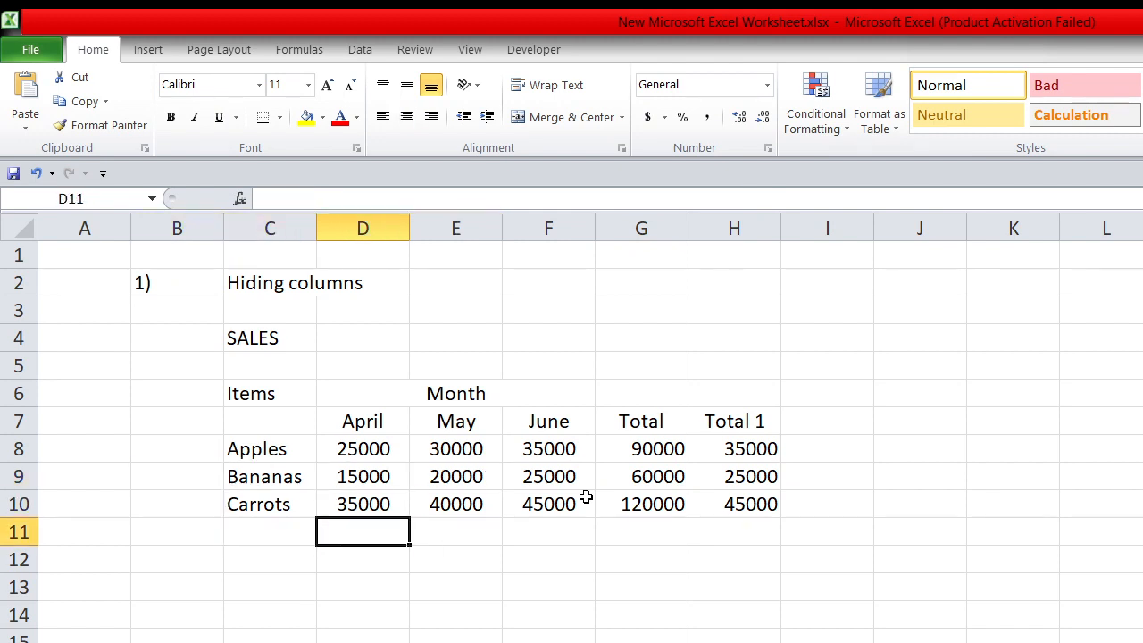
pyautogui.press('Right')
pyautogui.press('Right')
pyautogui.press('Right')
pyautogui.press('Right')
pyautogui.press('Right')
pyautogui.press('Right')
pyautogui.press('Right')
pyautogui.press('Right')
pyautogui.press('Right')
pyautogui.press('Right')
pyautogui.press('Right')
pyautogui.press('Right')
pyautogui.press('Up')
pyautogui.press('Up')
pyautogui.press('Up')
pyautogui.press('Up')
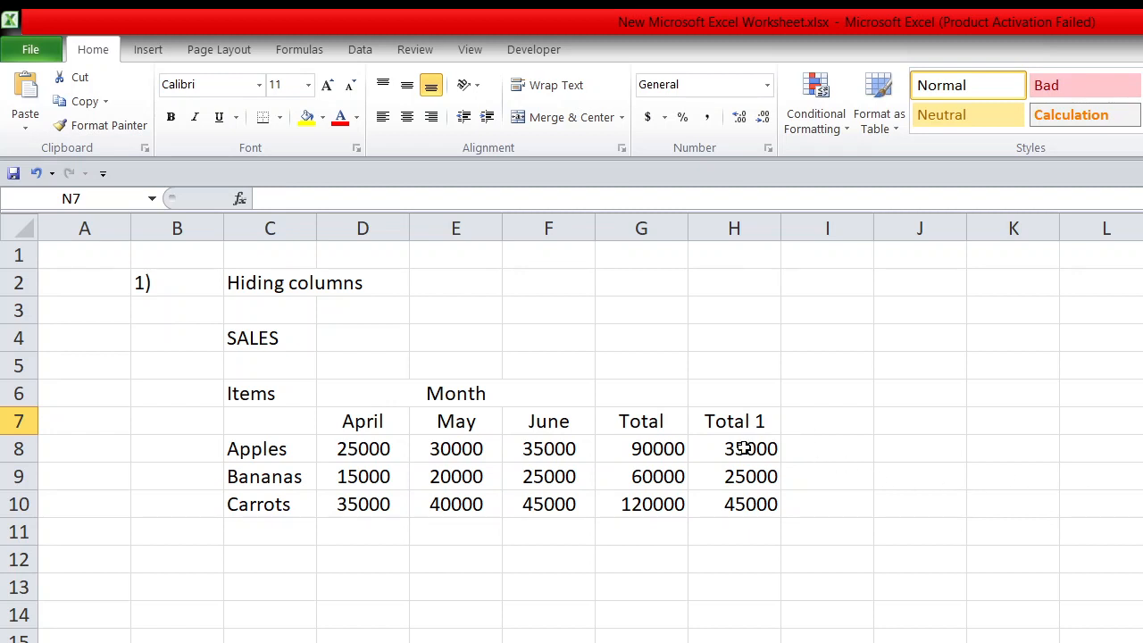
# Fill the Total 1 results in H8:H10 with yellow.
pyautogui.moveTo(754, 446); pyautogui.dragTo(743, 502)
pyautogui.click(308, 120)
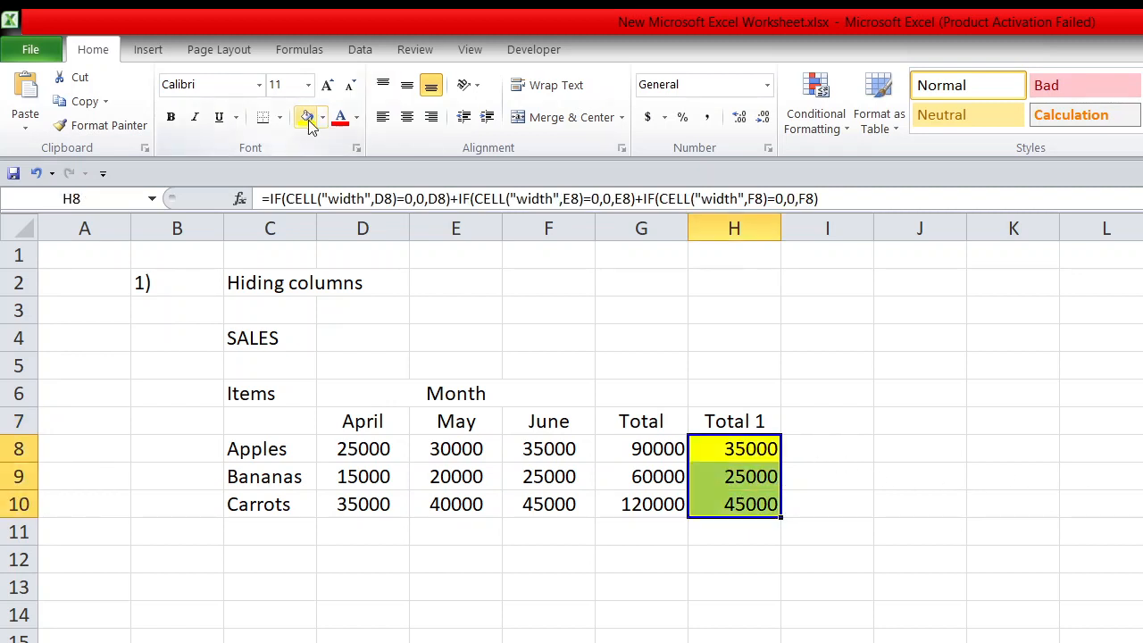
pyautogui.click(1025, 434)
# Enter the label Functions in J7 and IF beside it in K7.
pyautogui.click(938, 420)
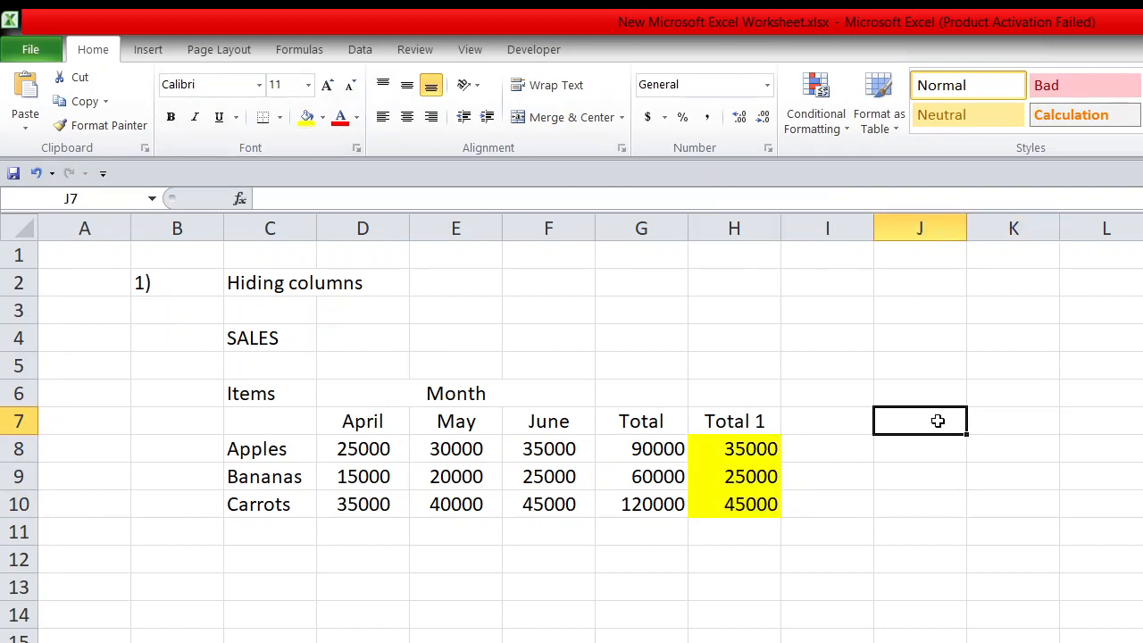
pyautogui.write('Fu')
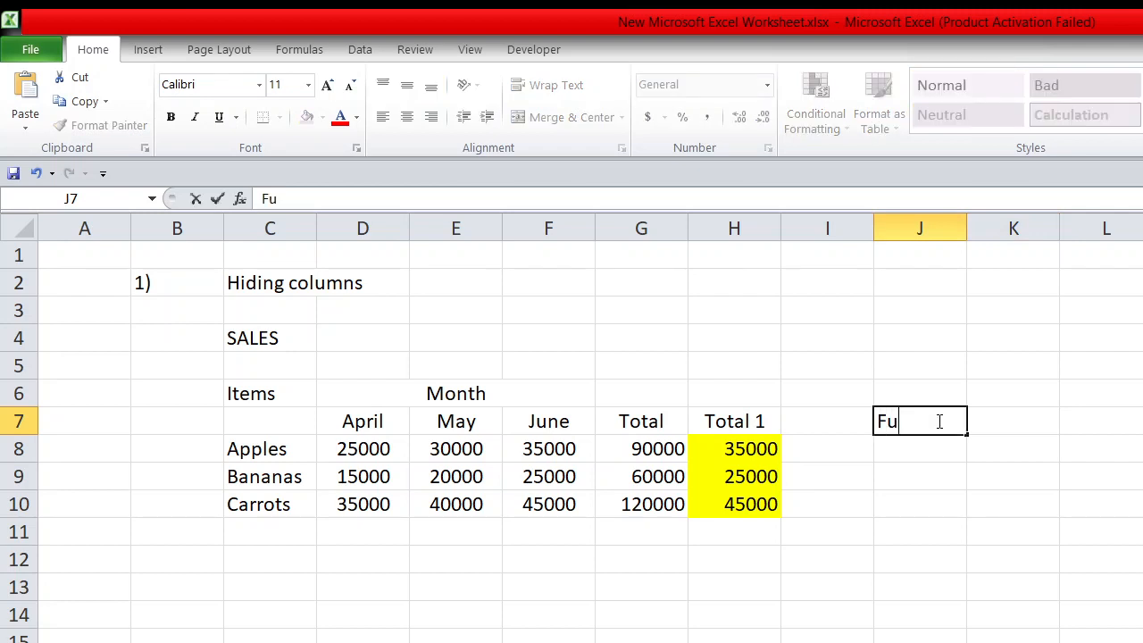
pyautogui.write('nctions')
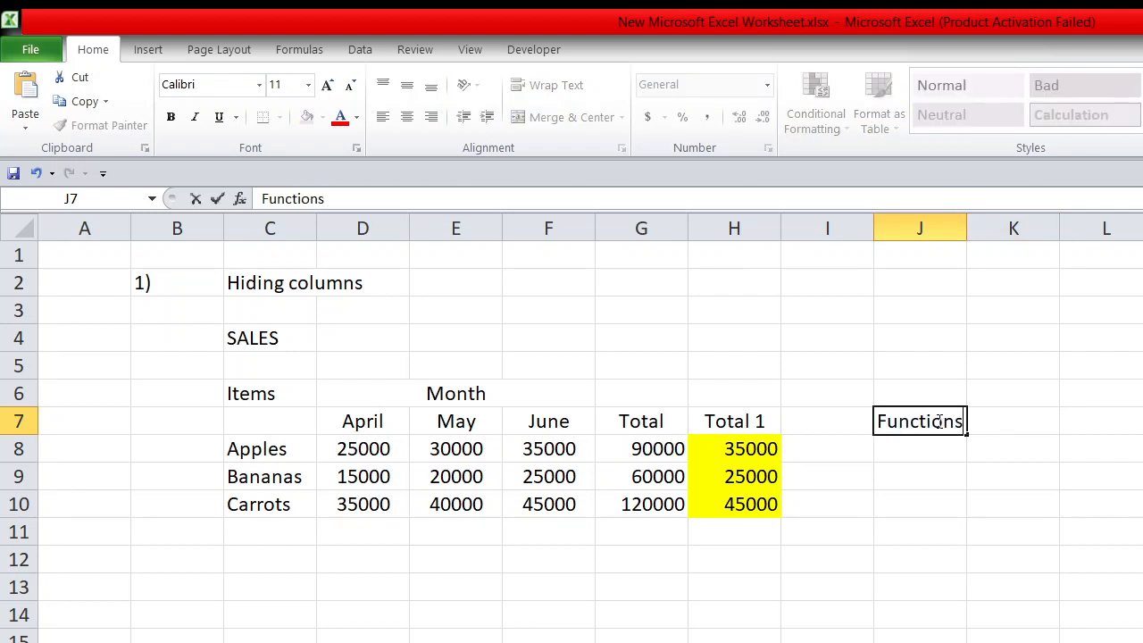
pyautogui.press('Tab')
pyautogui.write('IF')
pyautogui.press('Return')
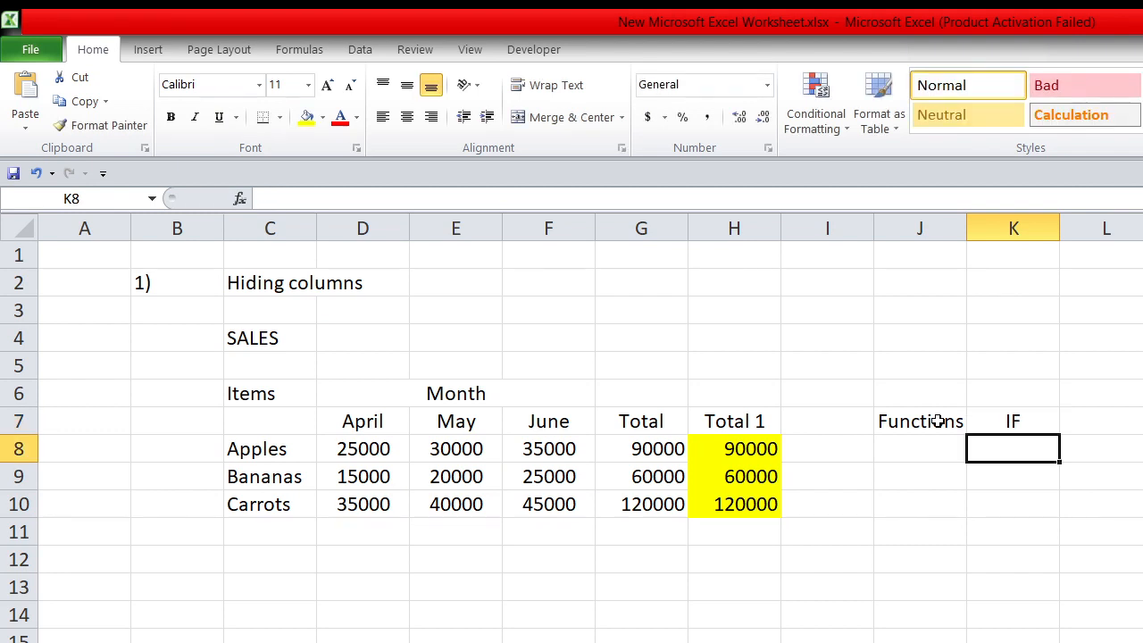
# Add CELL below IF in K8 and centre it in the cell.
pyautogui.write('CELL')
pyautogui.press('Return')
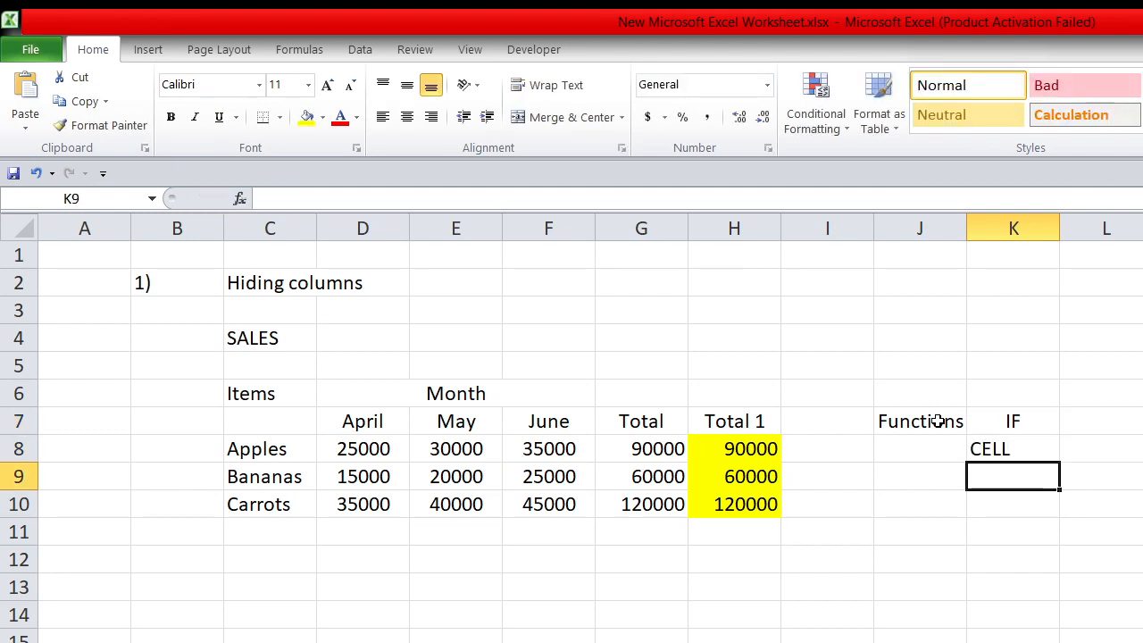
pyautogui.press('Up')
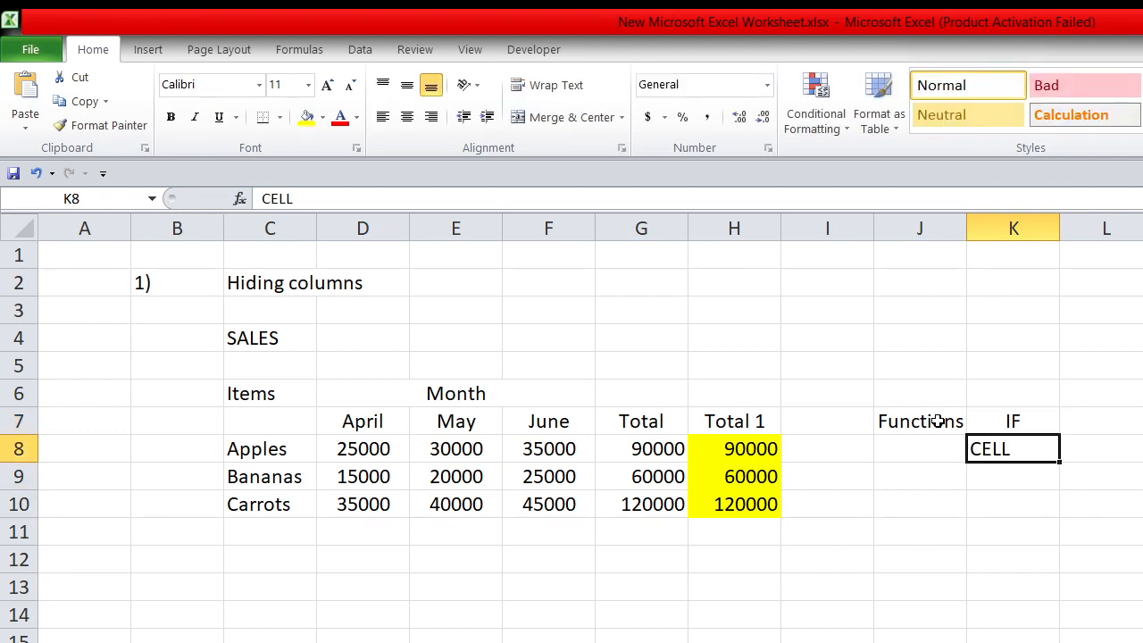
pyautogui.click(408, 117)
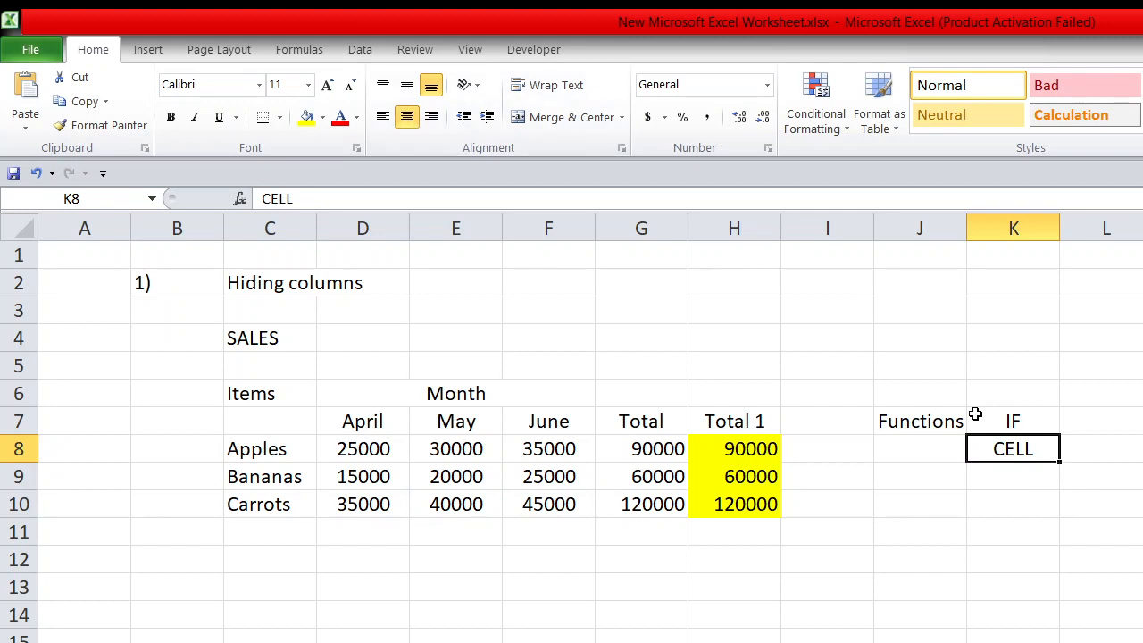
# Enter Width in L8 beside the CELL function name.
pyautogui.press('Right')
pyautogui.press('Down')
pyautogui.press('Up')
pyautogui.write('Width')
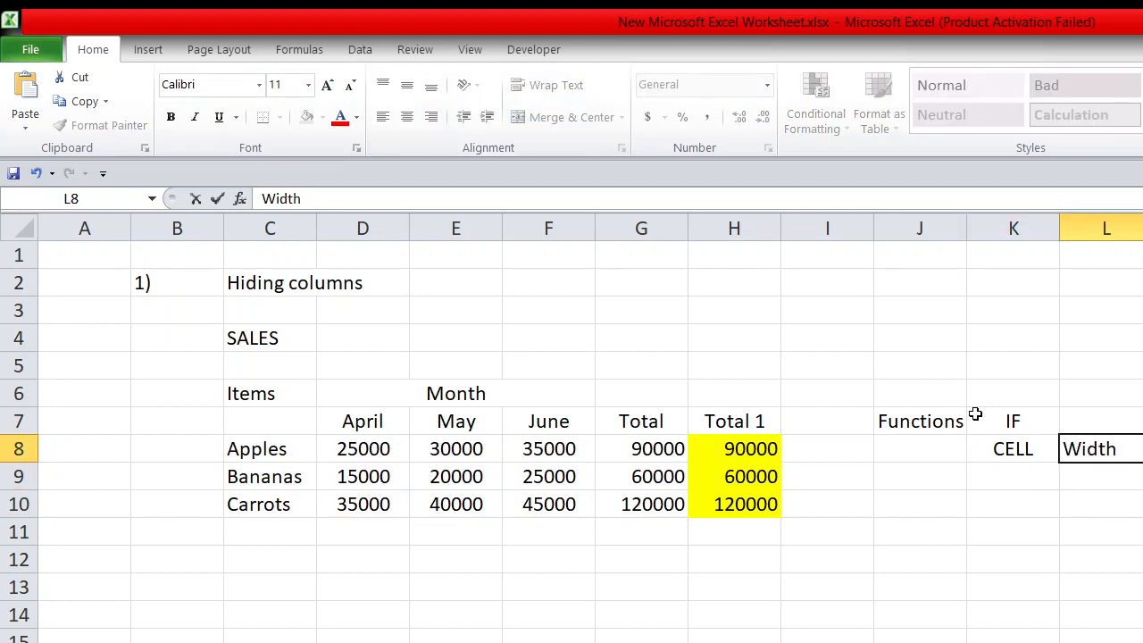
pyautogui.press('Return')
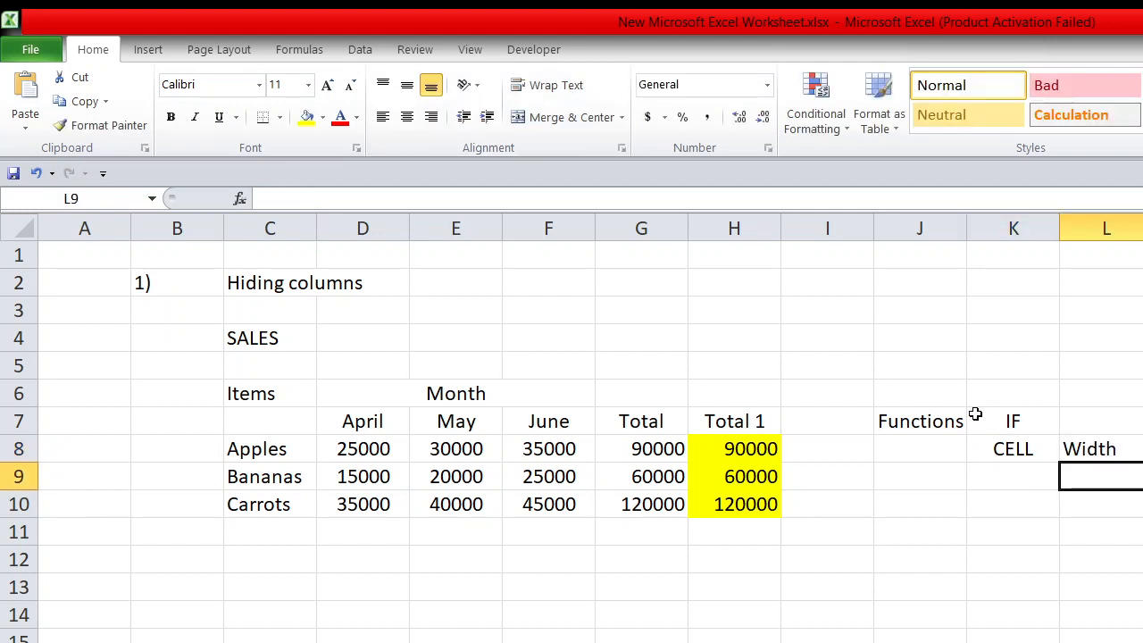
pyautogui.press('Left')
pyautogui.press('Up')
pyautogui.press('Right')
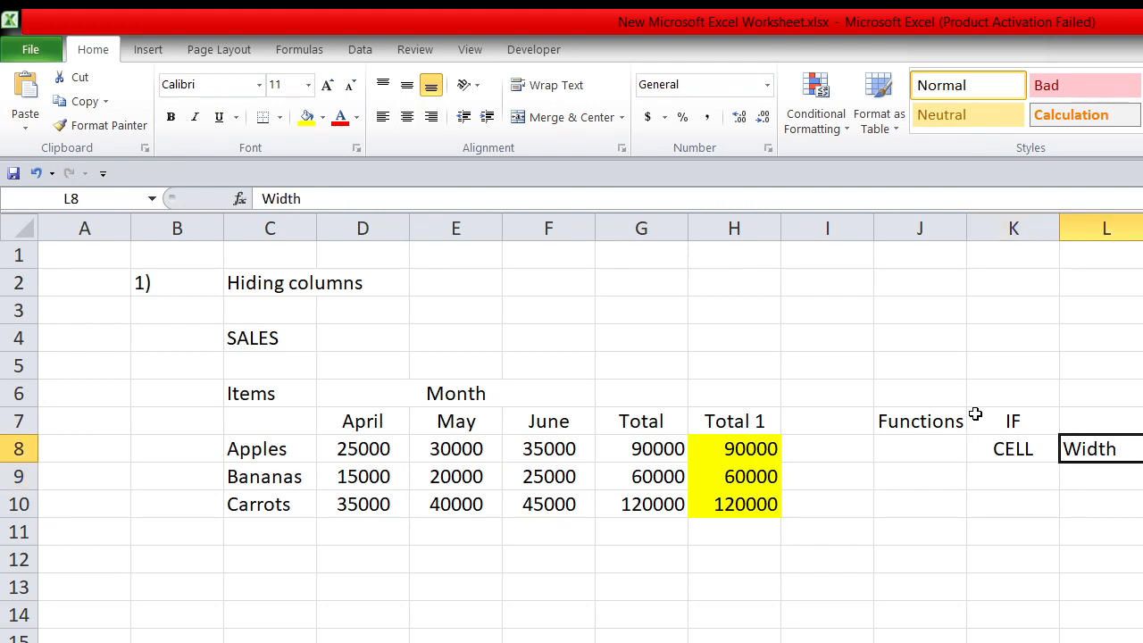
# Enter Sum in K9 as the last listed function and centre it in the cell.
pyautogui.press('Down')
pyautogui.press('Left')
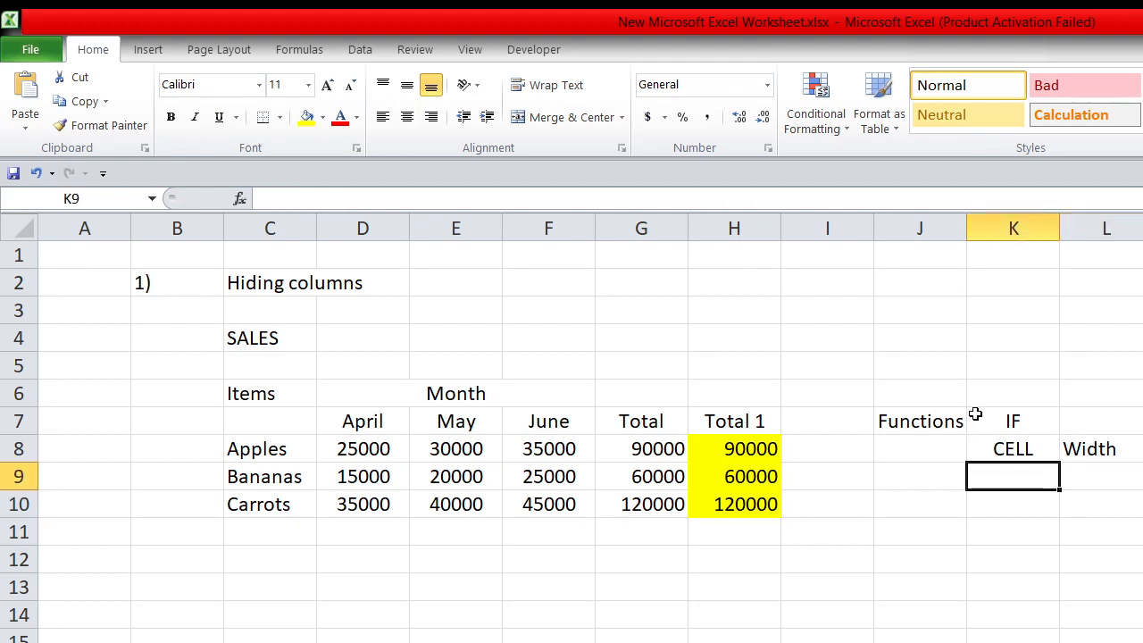
pyautogui.write('Sum')
pyautogui.press('Tab')
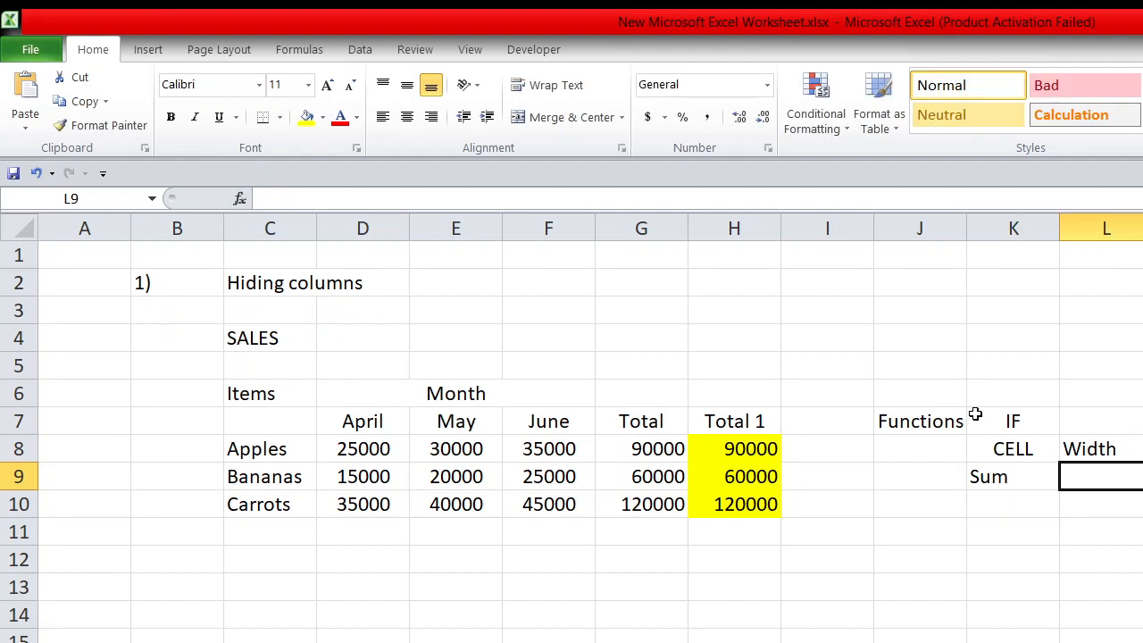
pyautogui.press('Left')
pyautogui.click(408, 119)
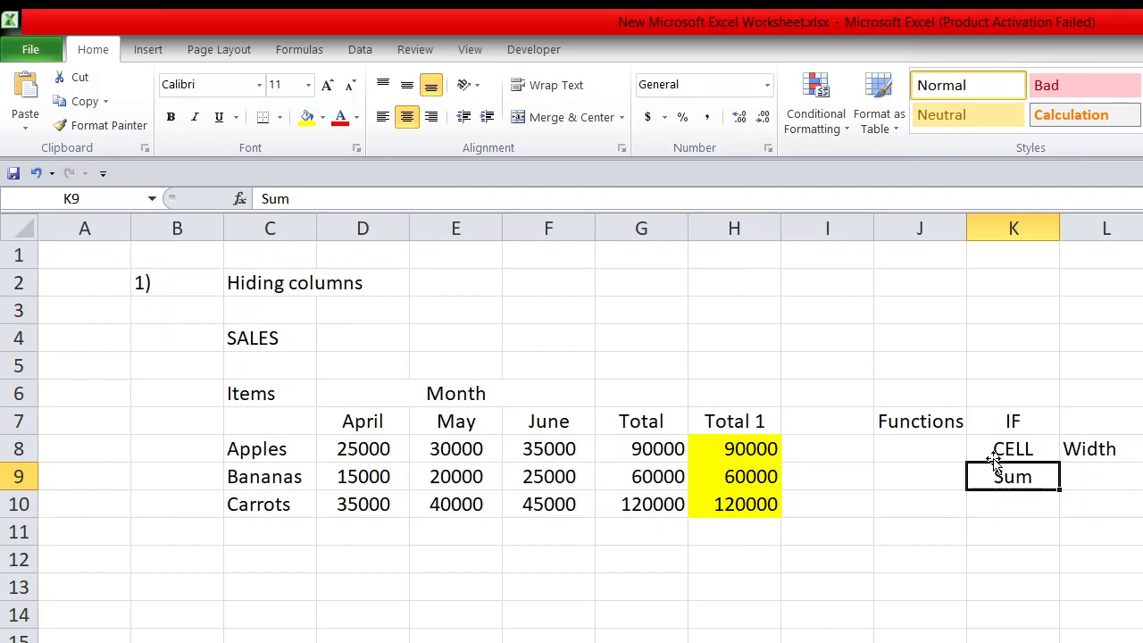
pyautogui.press('Right')
pyautogui.press('Down')
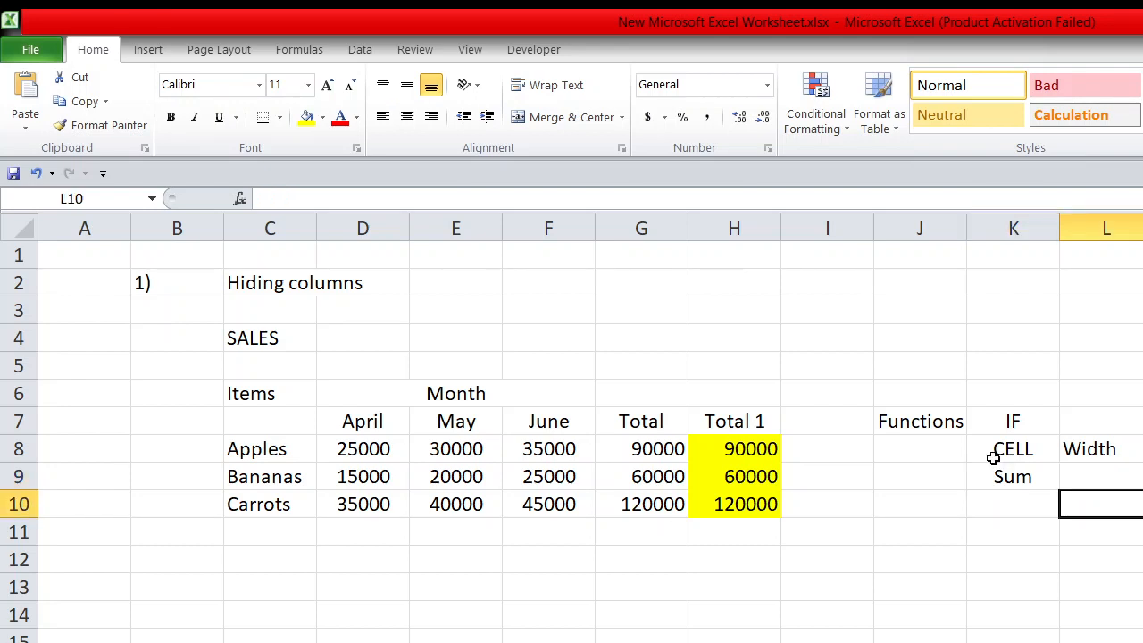
pyautogui.press('Left')
pyautogui.press('Left')
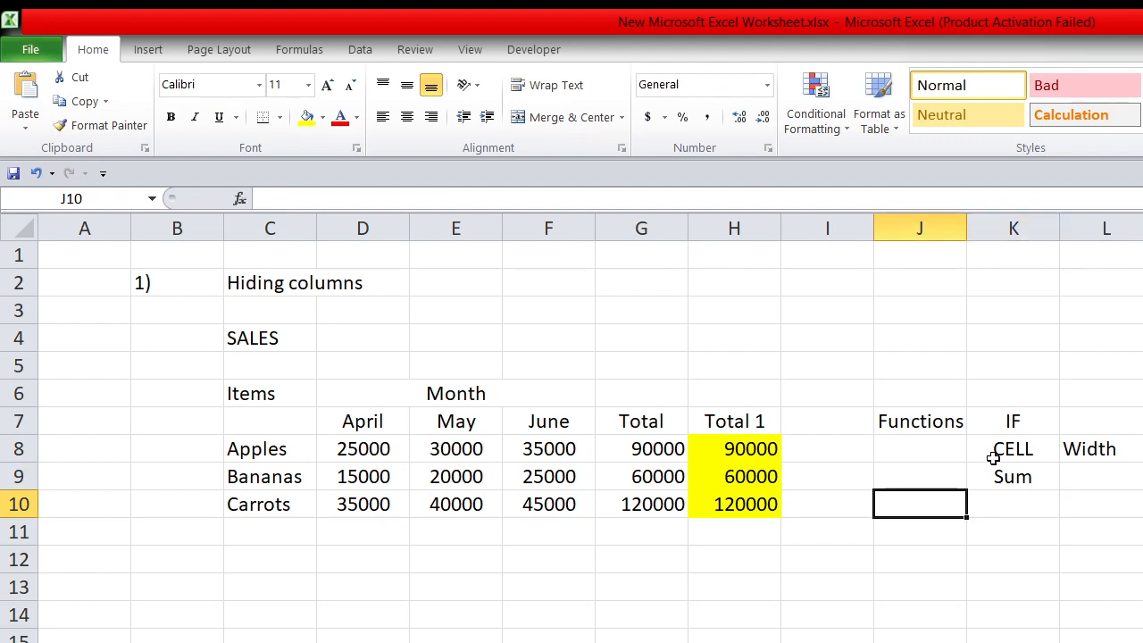
pyautogui.click(862, 455)
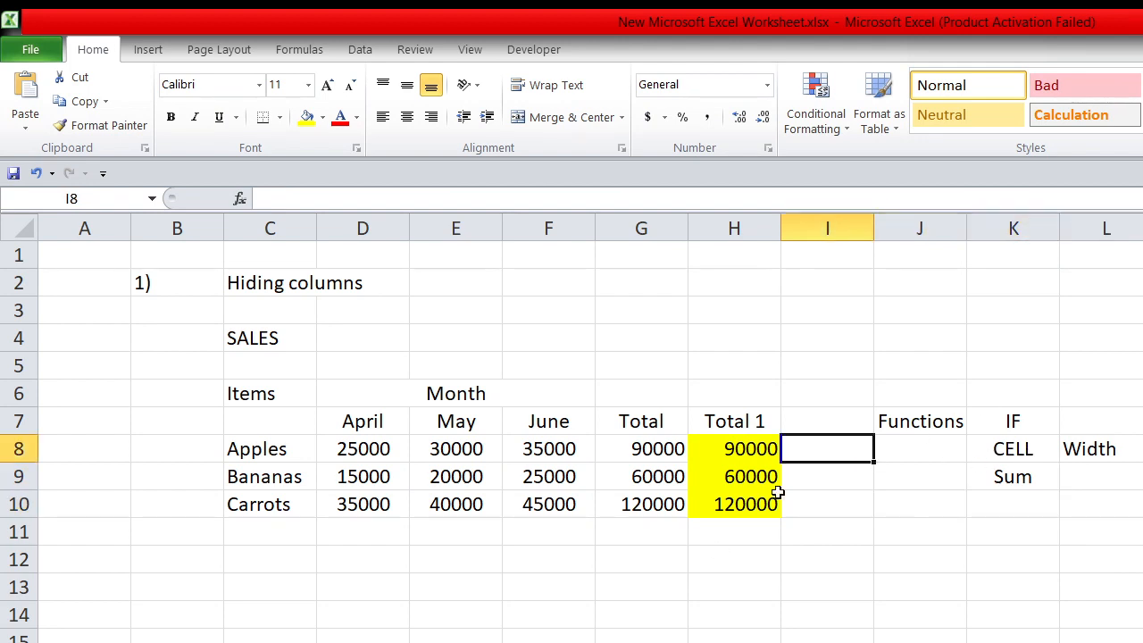
pyautogui.moveTo(259, 290); pyautogui.dragTo(321, 286)
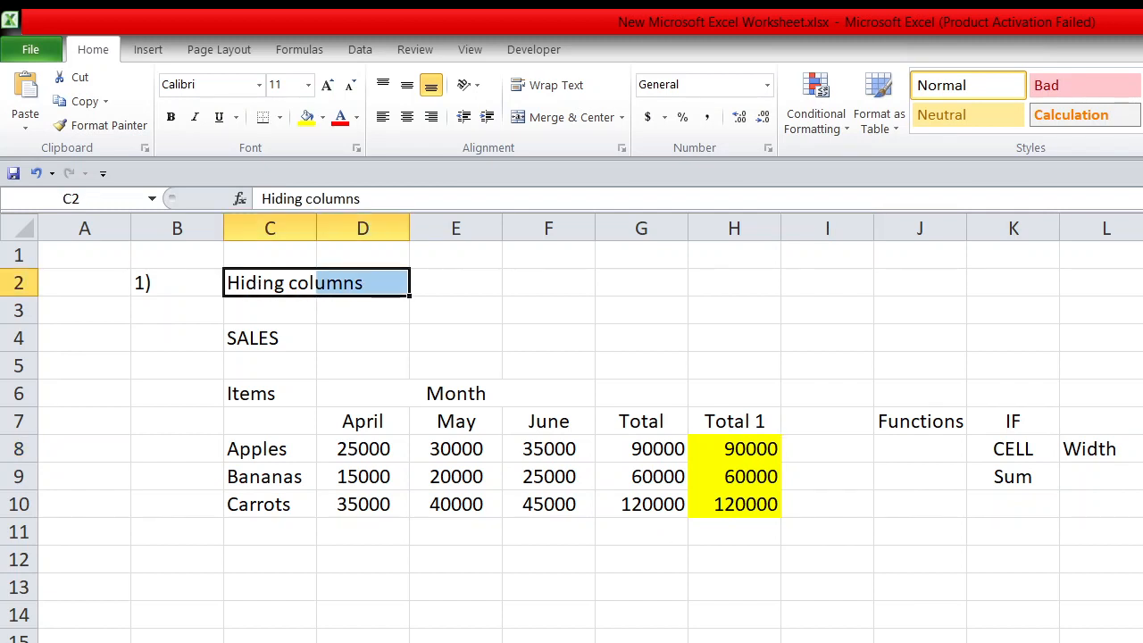
pyautogui.click(638, 560)
pyautogui.press('Left')
pyautogui.press('Left')
pyautogui.press('Left')
pyautogui.press('Left')
pyautogui.press('Left')
pyautogui.press('Left')
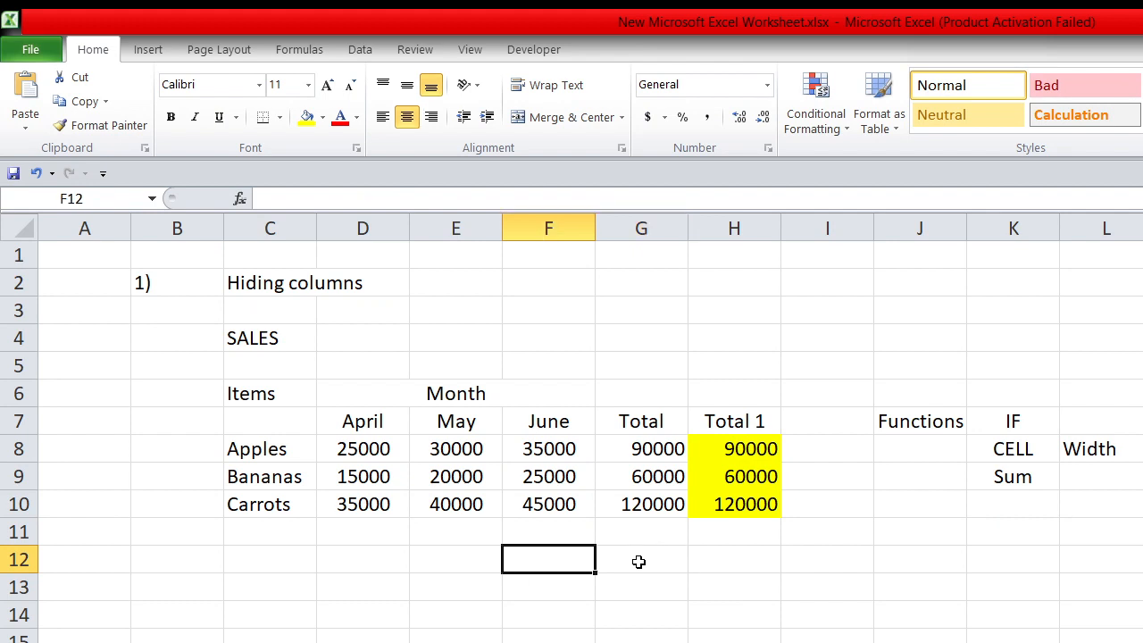
pyautogui.press('Right')
pyautogui.press('Right')
pyautogui.press('Right')
pyautogui.press('Right')
pyautogui.press('Right')
pyautogui.press('Right')
pyautogui.press('Right')
pyautogui.press('Right')
pyautogui.press('Right')
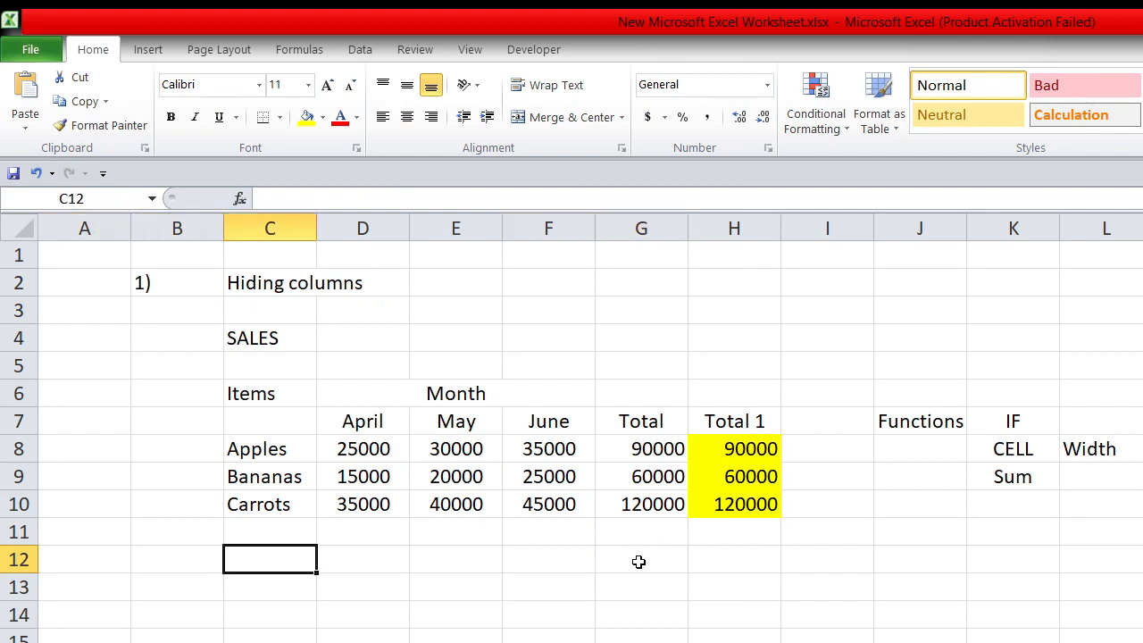
pyautogui.press('Left')
pyautogui.press('Left')
pyautogui.press('Left')
pyautogui.press('Left')
pyautogui.press('Left')
pyautogui.press('Left')
pyautogui.press('Left')
pyautogui.press('Left')
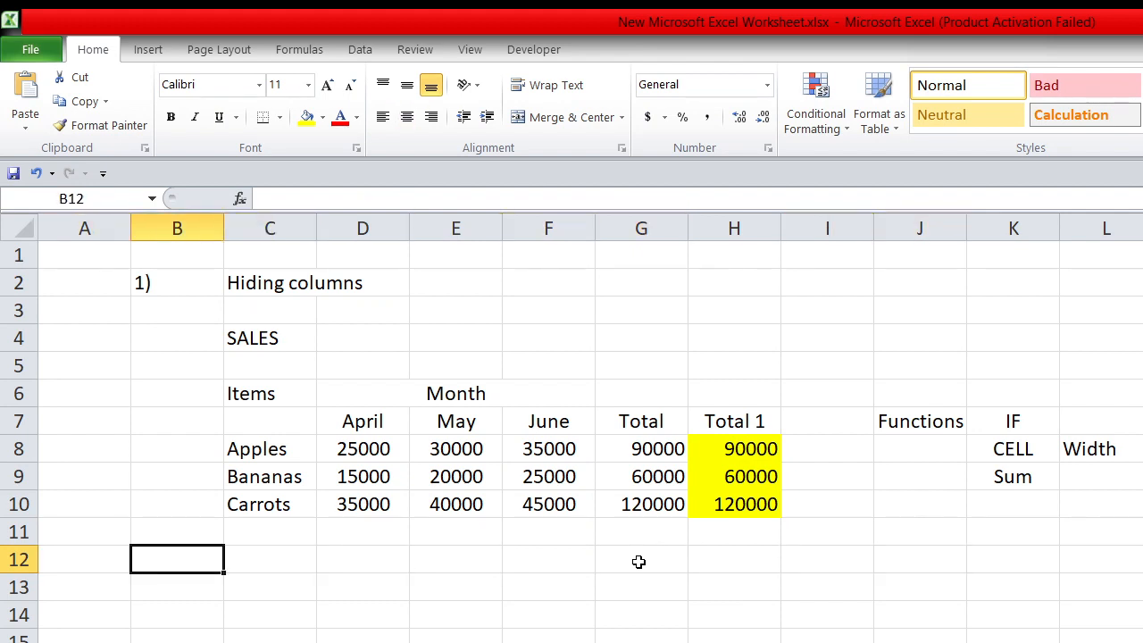